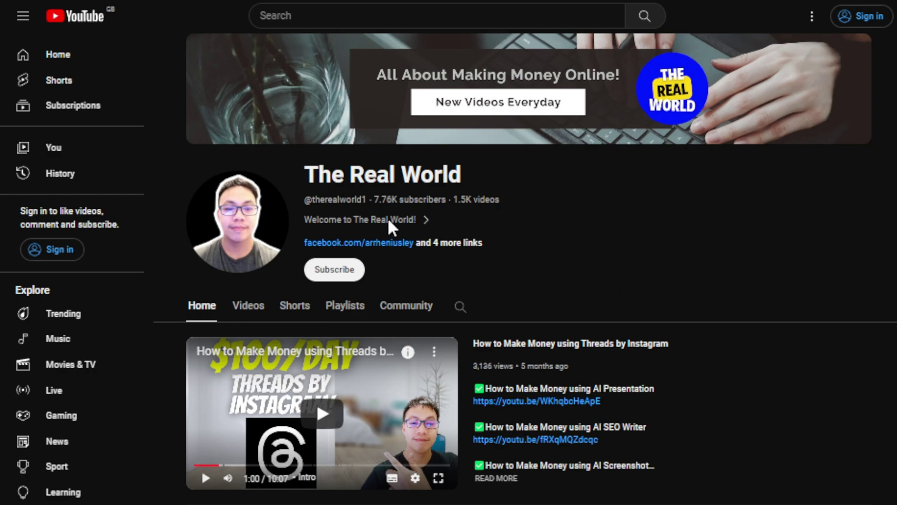
left_click(252, 311)
scroll(235, 365, "down", 2)
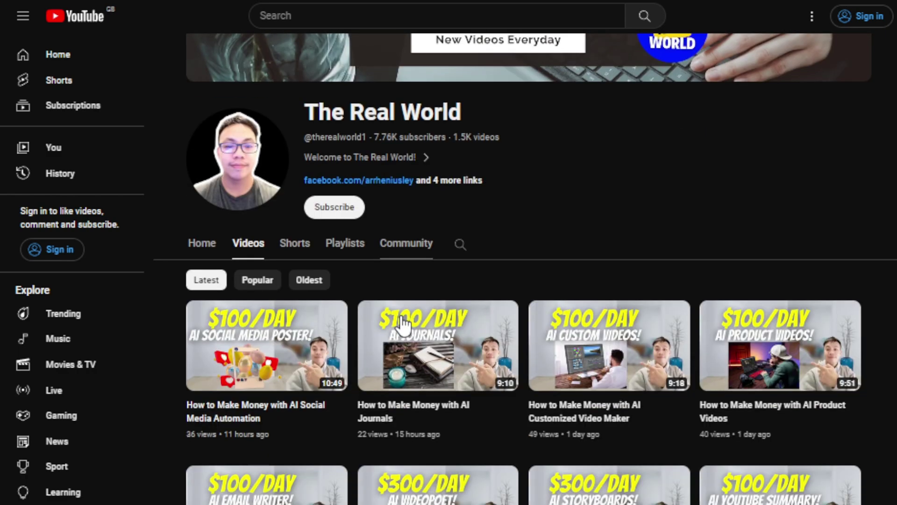
scroll(492, 344, "down", 5)
scroll(528, 382, "down", 3)
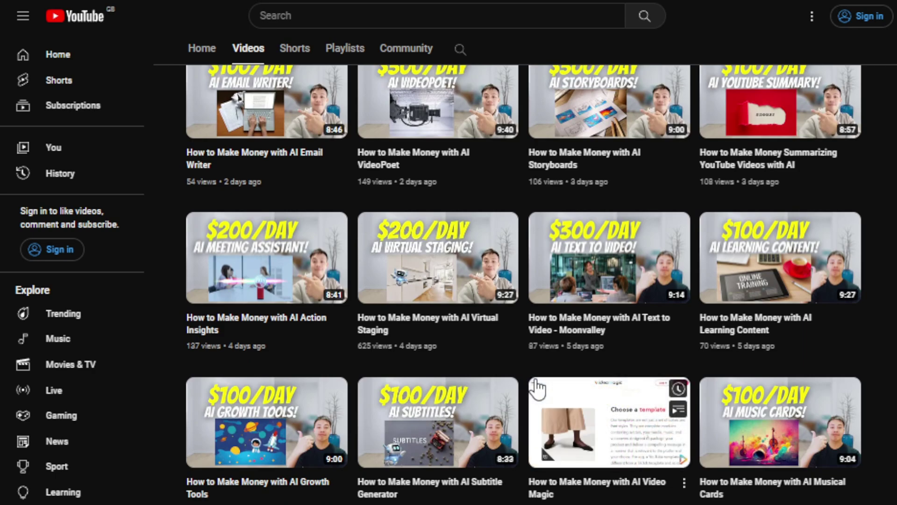
scroll(537, 388, "down", 3)
scroll(523, 427, "down", 3)
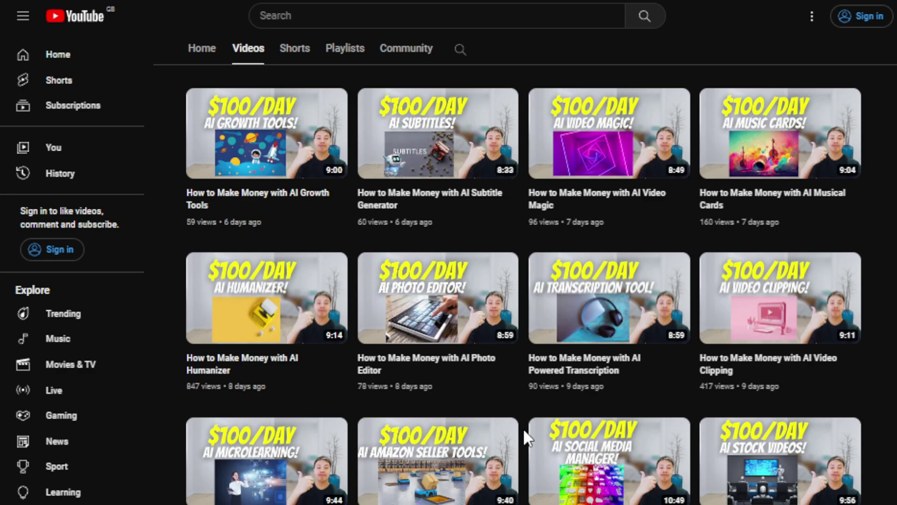
scroll(523, 428, "down", 4)
scroll(523, 423, "down", 1)
scroll(523, 421, "down", 2)
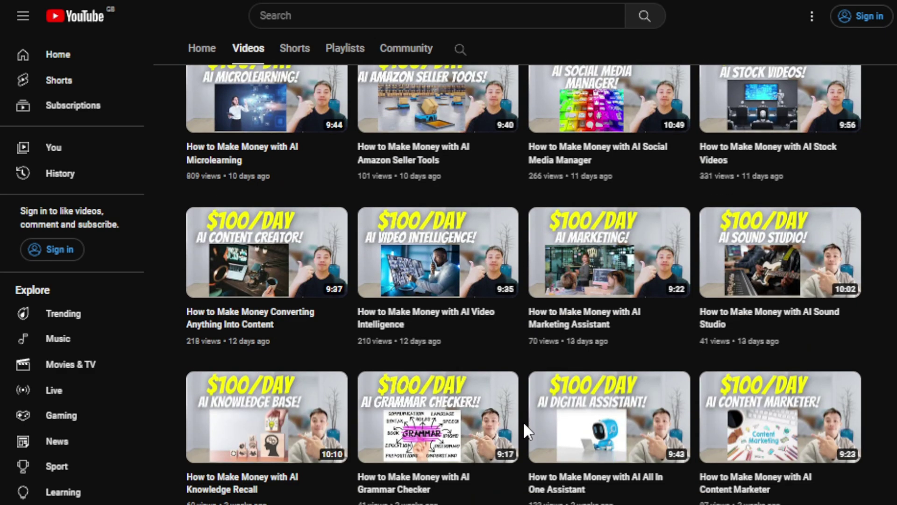
scroll(523, 422, "down", 2)
scroll(523, 422, "down", 2)
scroll(523, 421, "down", 1)
scroll(523, 422, "down", 2)
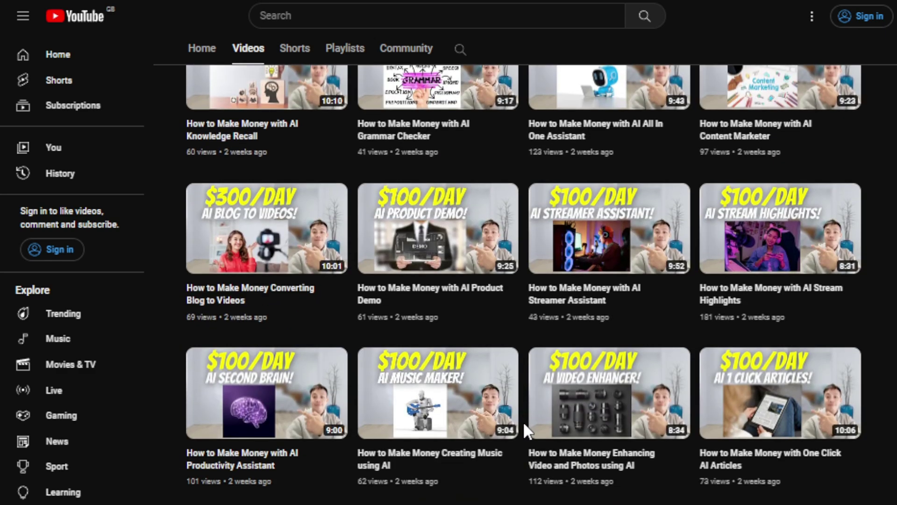
scroll(520, 439, "down", 2)
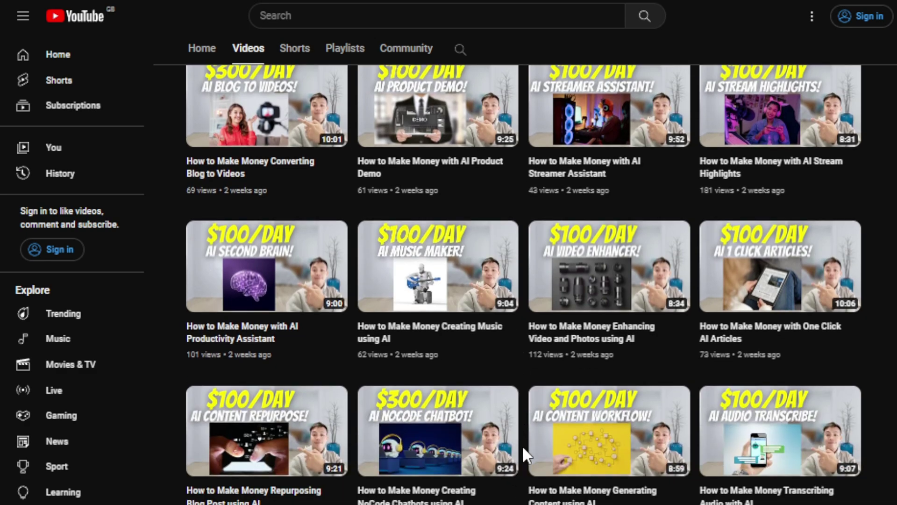
scroll(522, 445, "down", 1)
scroll(522, 445, "down", 2)
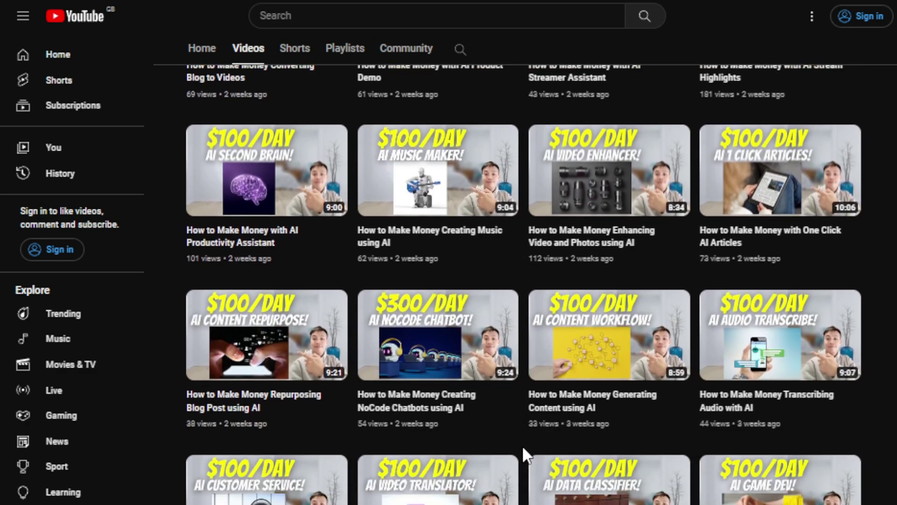
scroll(523, 444, "down", 5)
scroll(525, 441, "down", 2)
scroll(525, 441, "down", 1)
scroll(526, 441, "down", 2)
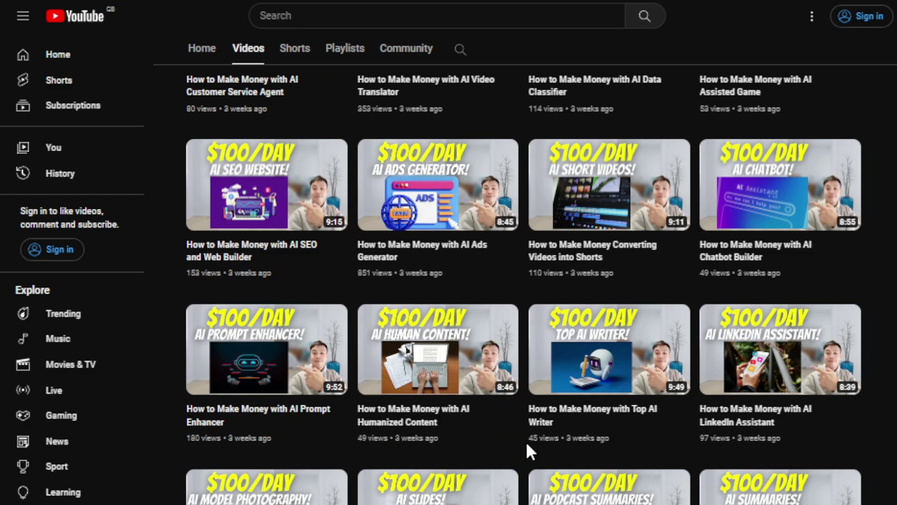
scroll(526, 441, "down", 2)
scroll(526, 441, "down", 1)
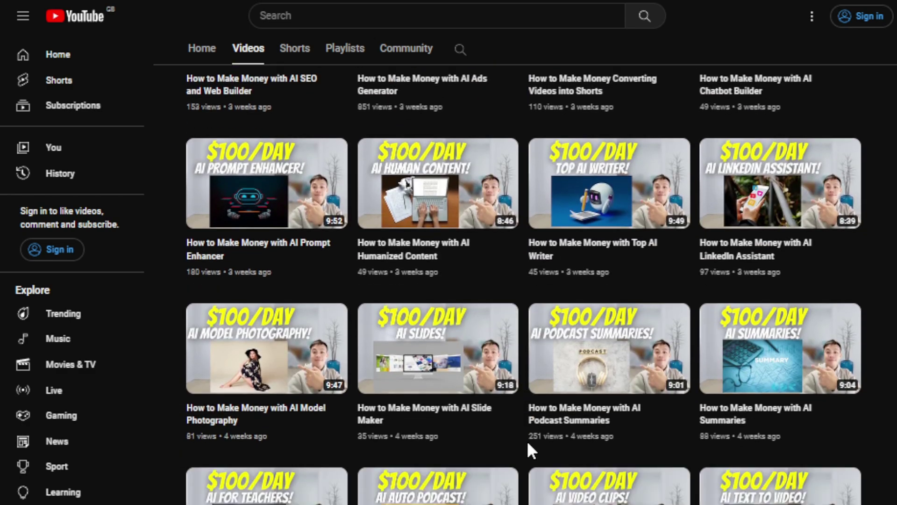
scroll(527, 440, "down", 7)
scroll(526, 440, "down", 5)
scroll(526, 440, "down", 9)
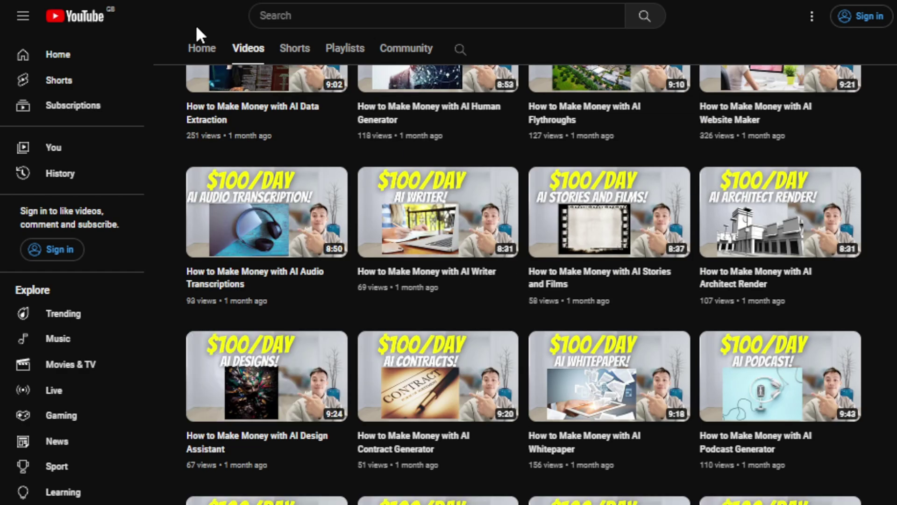
left_click(204, 49)
Step: Pause the channel trailer and glance at the available ChatGPT model versions
left_click(206, 477)
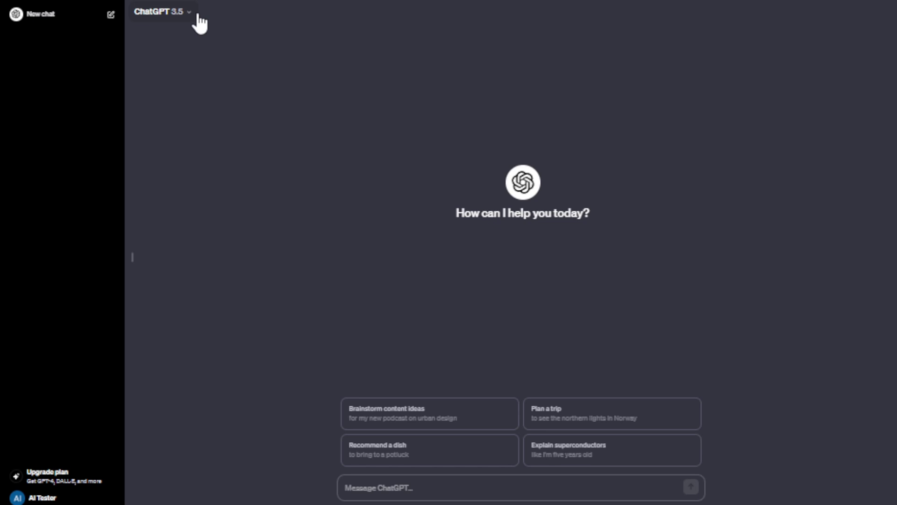
left_click(198, 15)
left_click(182, 15)
Step: Ask ChatGPT for a comprehensive weight-loss fitness plan for people thirty and under
left_click(427, 489)
type("I wan")
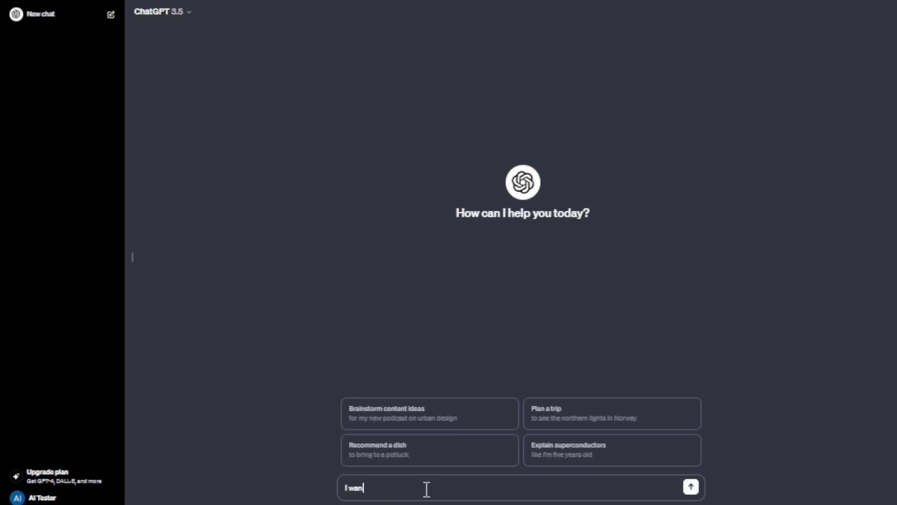
type("t you to write a con")
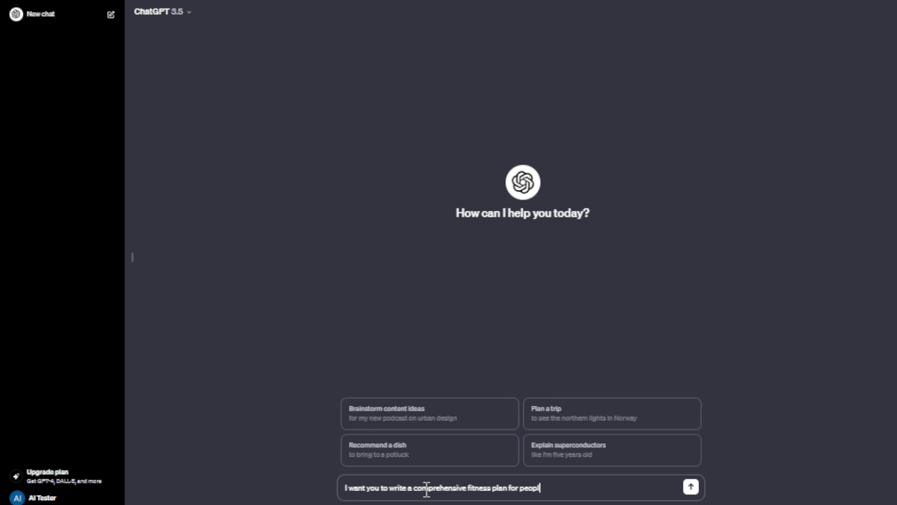
type("thirty an")
type("d below that want")
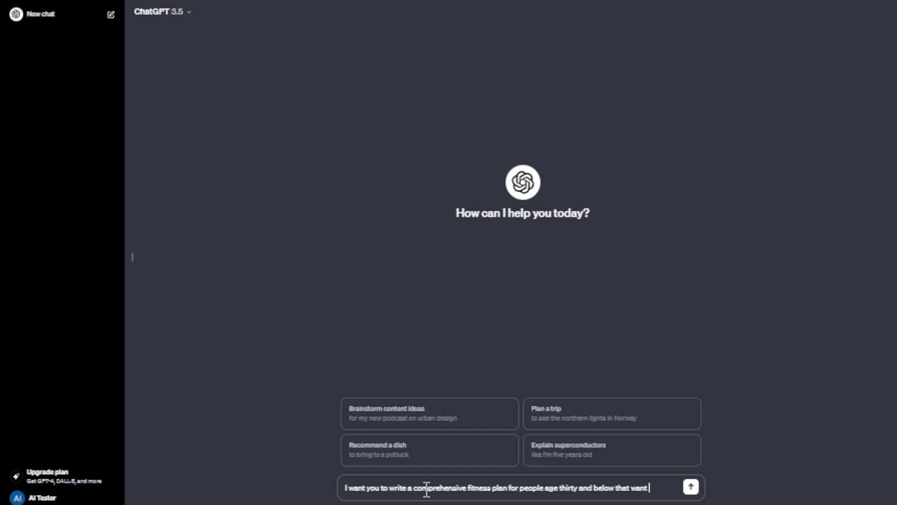
type("eight")
key("Return")
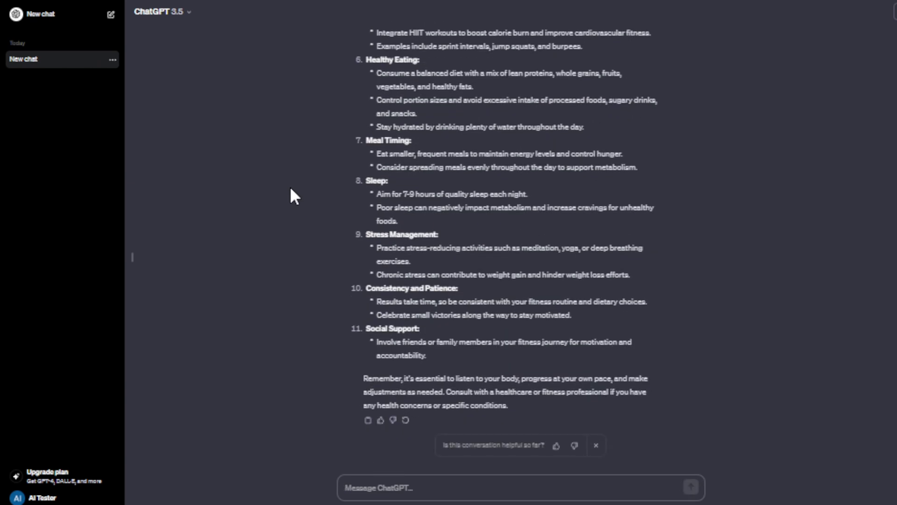
Step: Send the follow-up 'List things that have to be considered before starting to implement this' and review it
type("L")
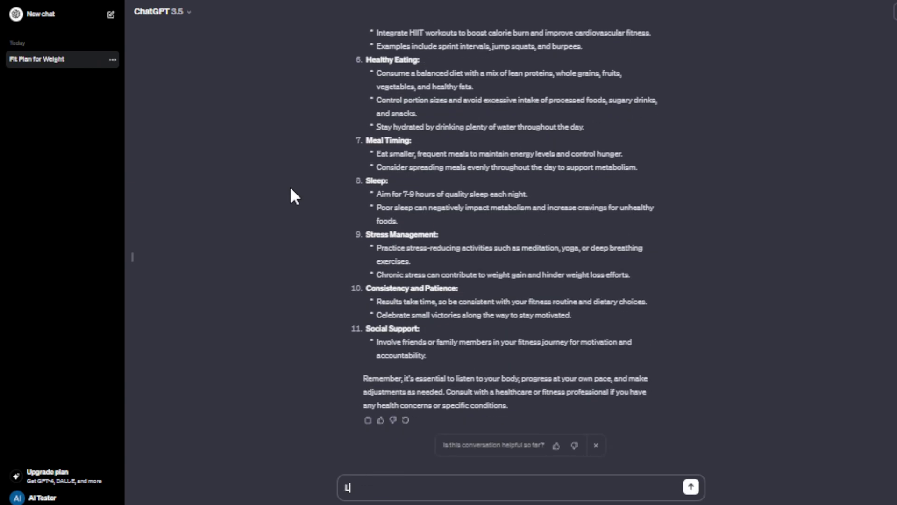
type("ist things that have th")
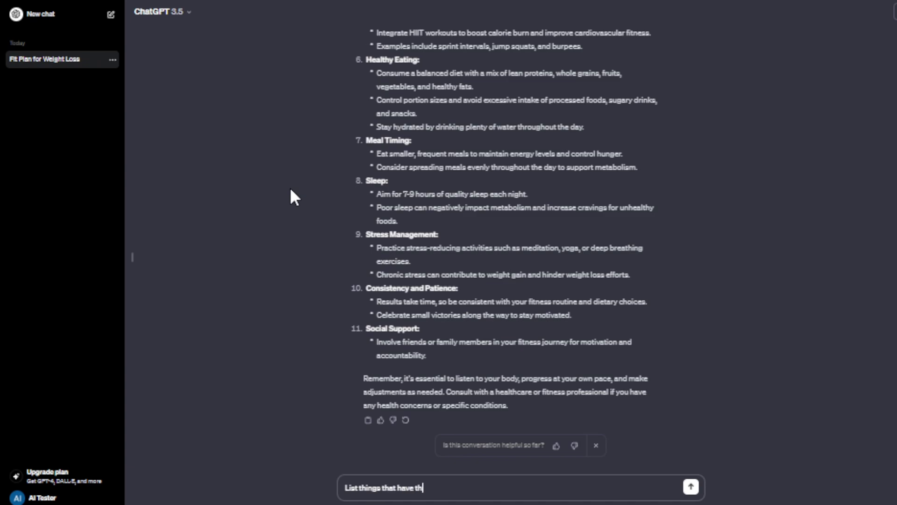
key("BackSpace")
type("o be considered bef")
type("ting to impl")
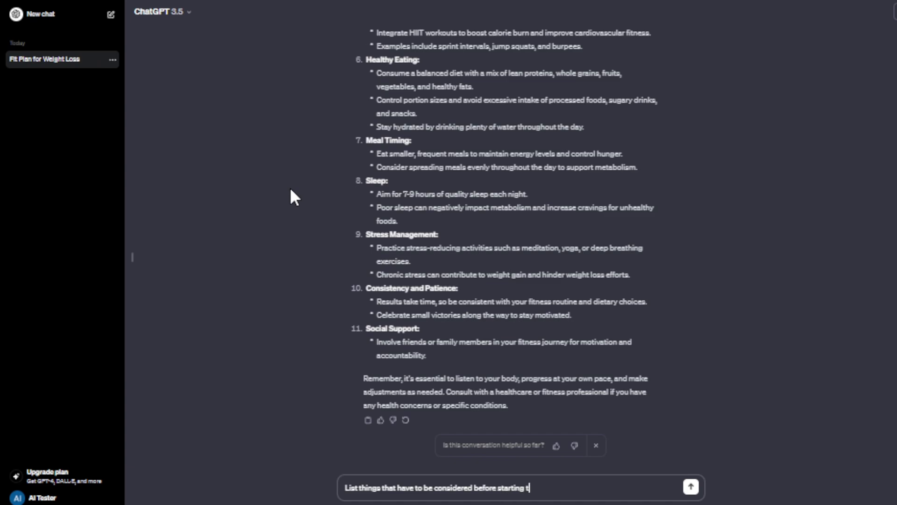
type("ement this")
key("Return")
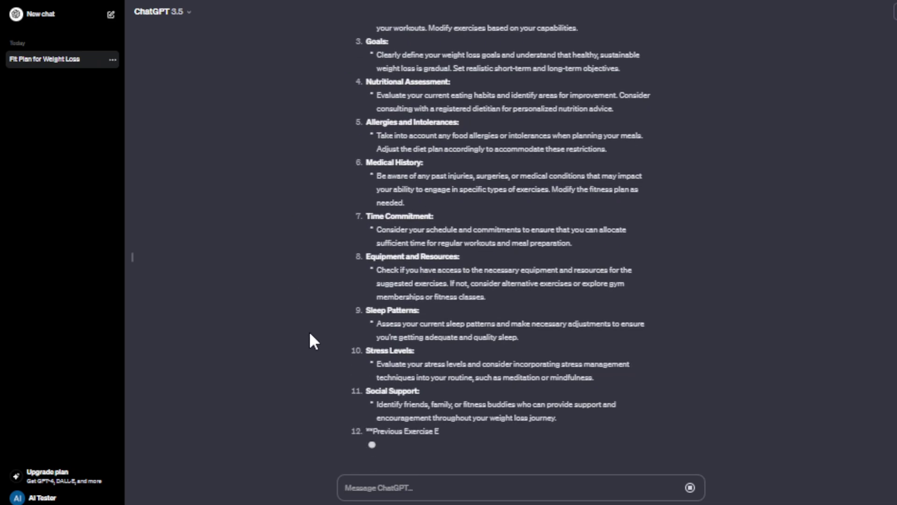
scroll(309, 333, "up", 15)
scroll(310, 338, "up", 10)
scroll(309, 341, "down", 8)
scroll(309, 339, "down", 8)
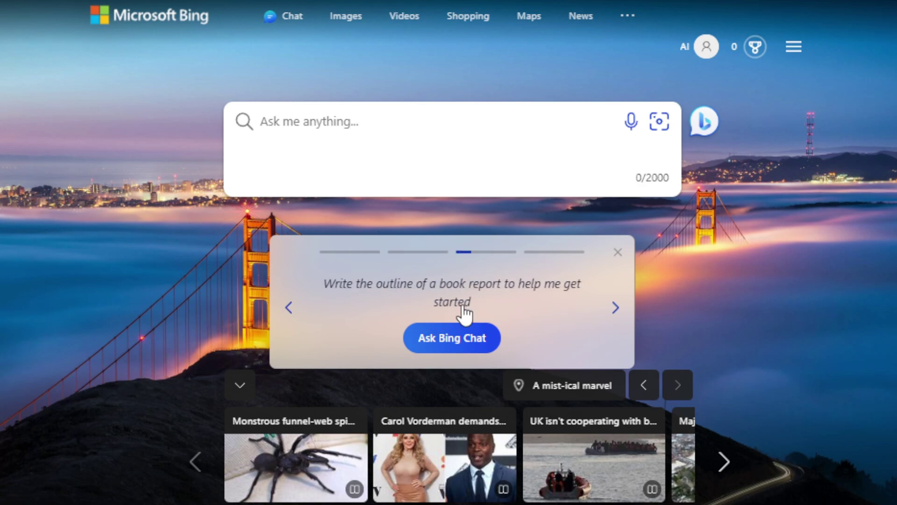
Step: Ask Bing Copilot for a book report outline via the suggestion card, postponing Edge's chat offer
left_click(465, 339)
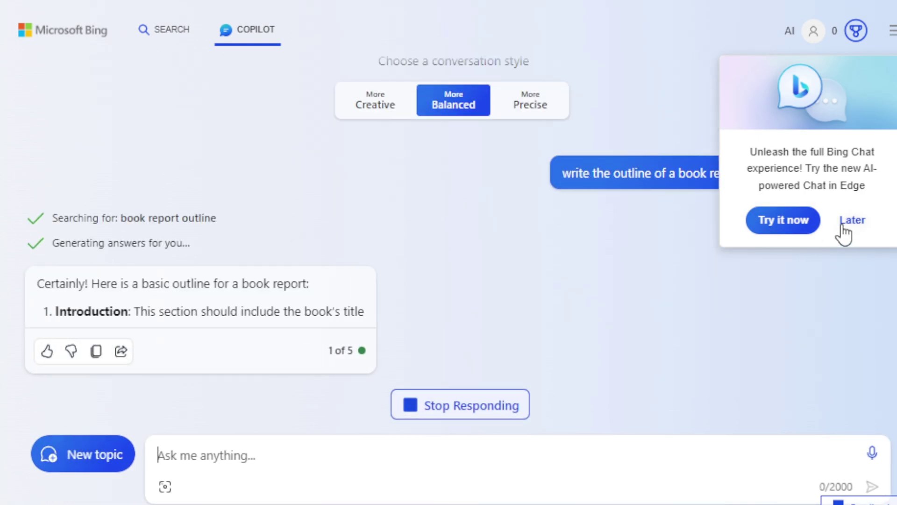
left_click(846, 222)
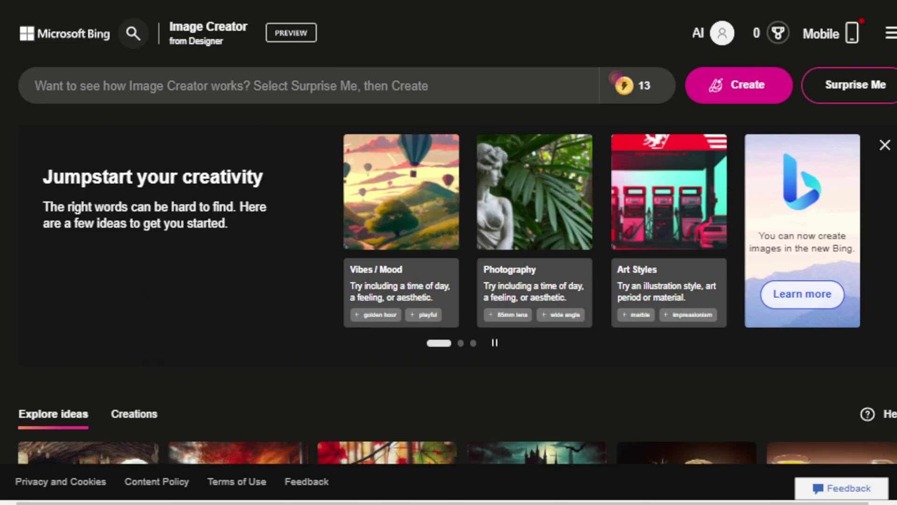
scroll(306, 167, "down", 4)
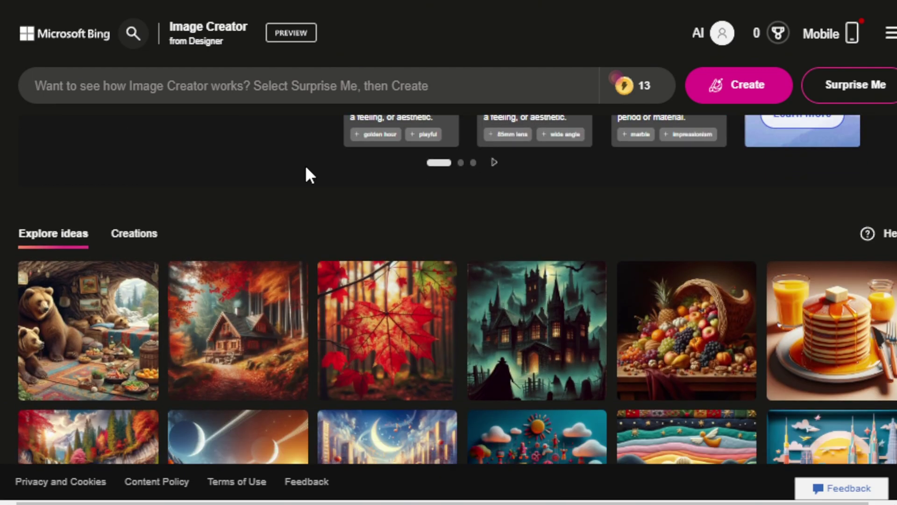
scroll(306, 168, "down", 3)
scroll(308, 177, "down", 3)
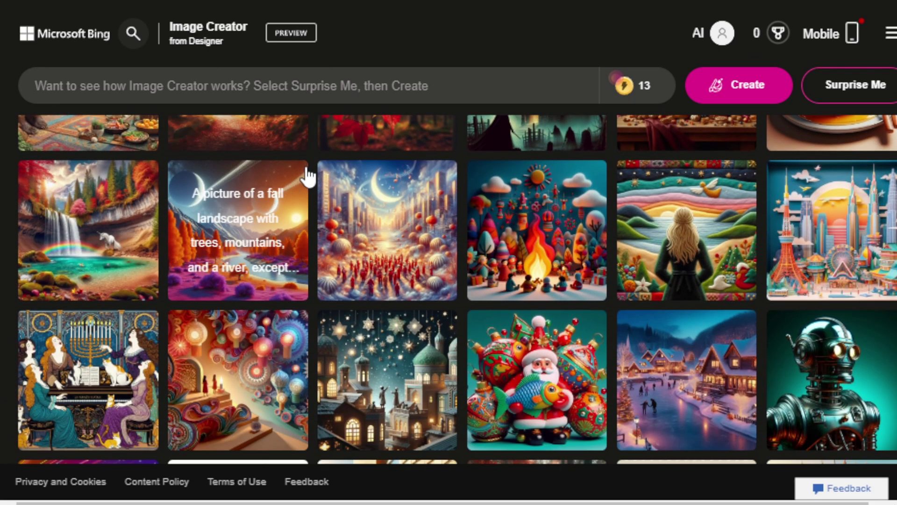
scroll(307, 177, "down", 2)
scroll(307, 176, "down", 2)
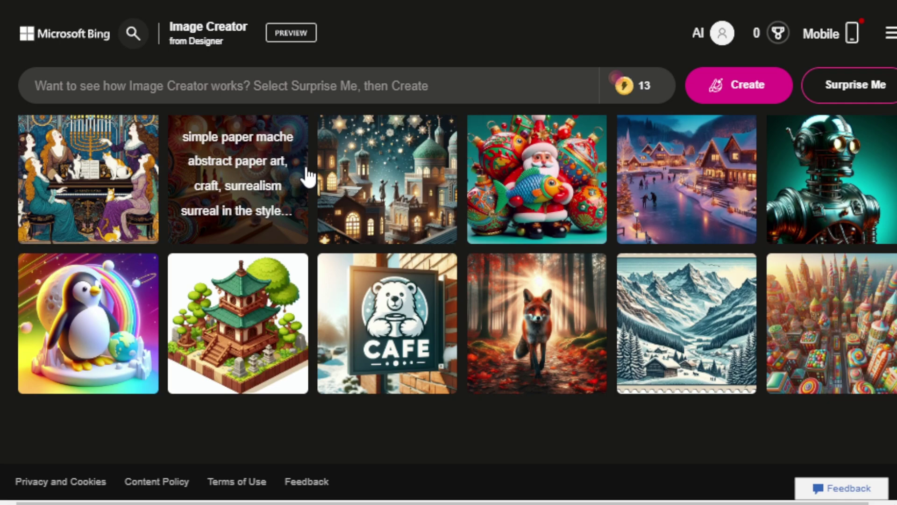
scroll(307, 176, "down", 2)
scroll(307, 177, "down", 2)
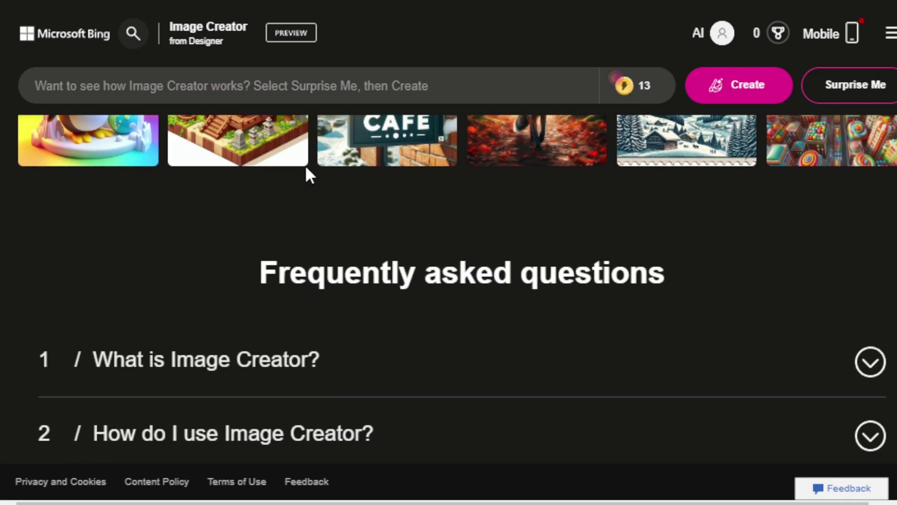
scroll(306, 171, "down", 2)
scroll(308, 168, "down", 2)
scroll(310, 175, "up", 5)
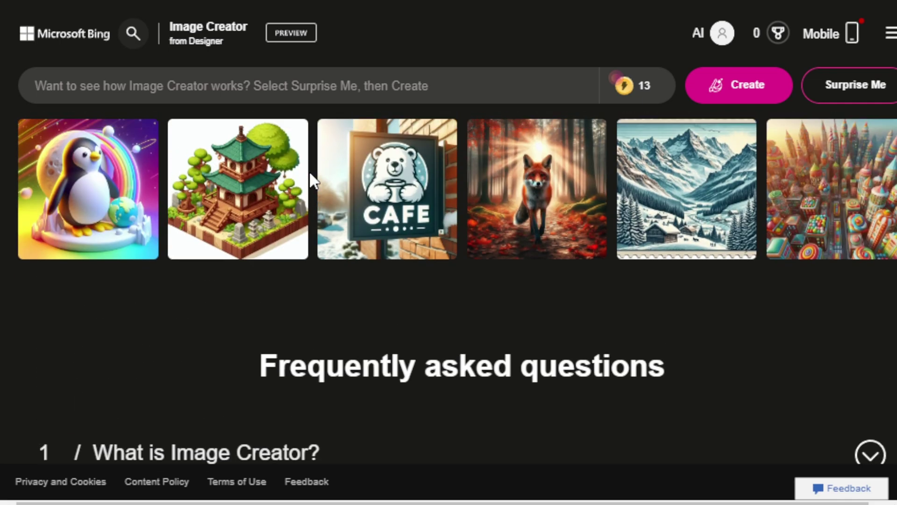
scroll(345, 251, "up", 5)
scroll(353, 261, "up", 3)
scroll(354, 270, "up", 2)
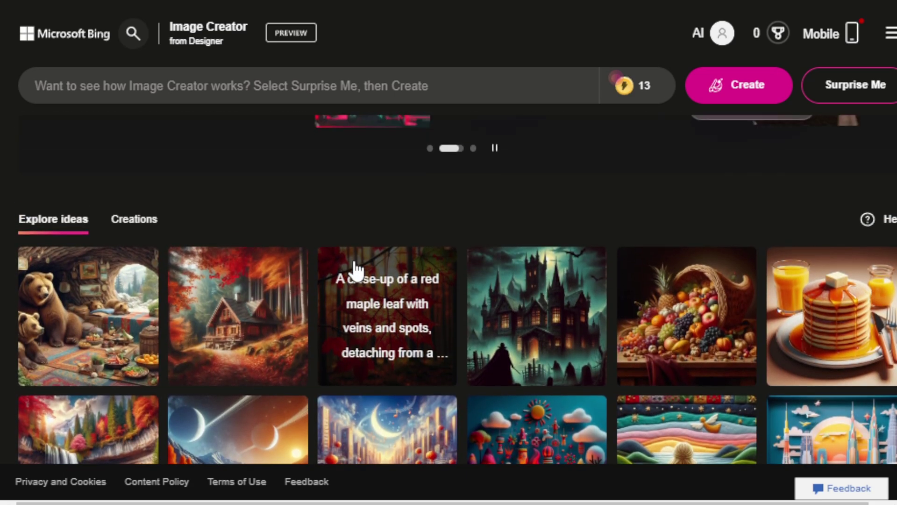
scroll(355, 271, "up", 2)
scroll(467, 365, "up", 2)
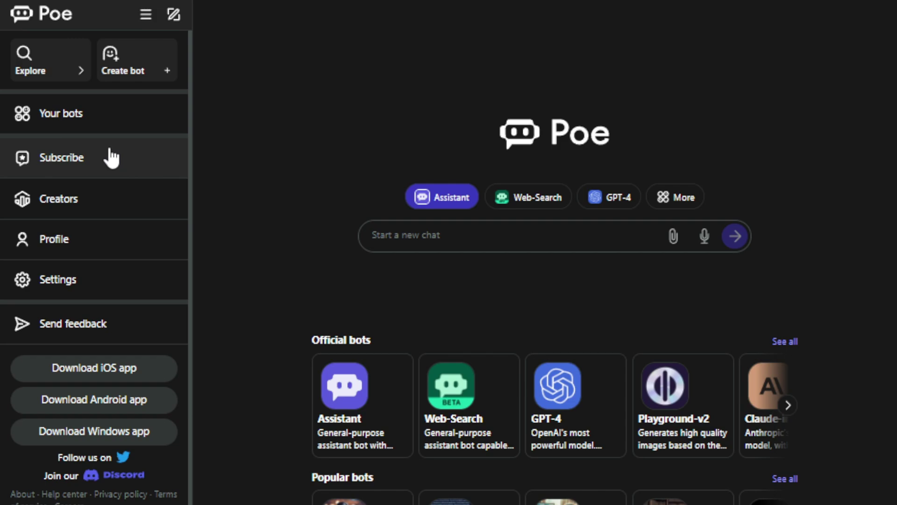
Step: Collapse Poe's sidebar to icons, try the Web-Search and GPT-4 chips, dismiss the subscription offer
left_click(146, 15)
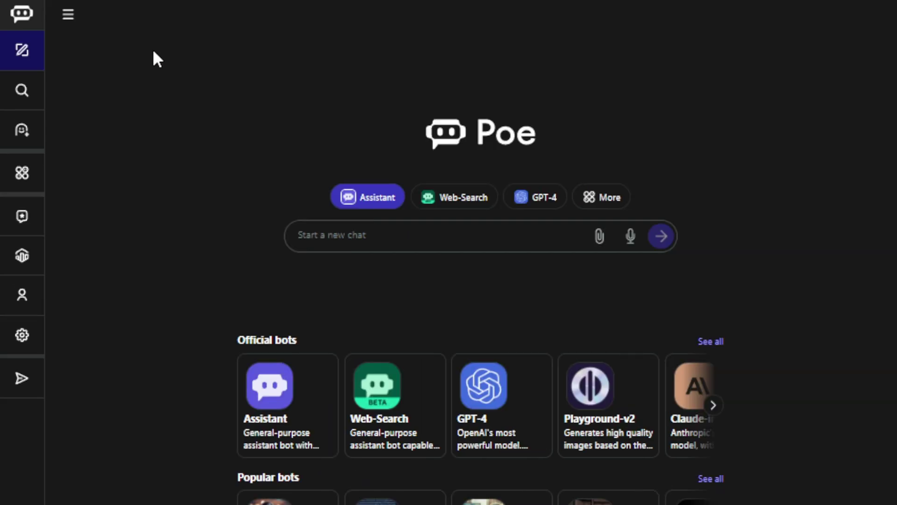
left_click(462, 199)
left_click(540, 208)
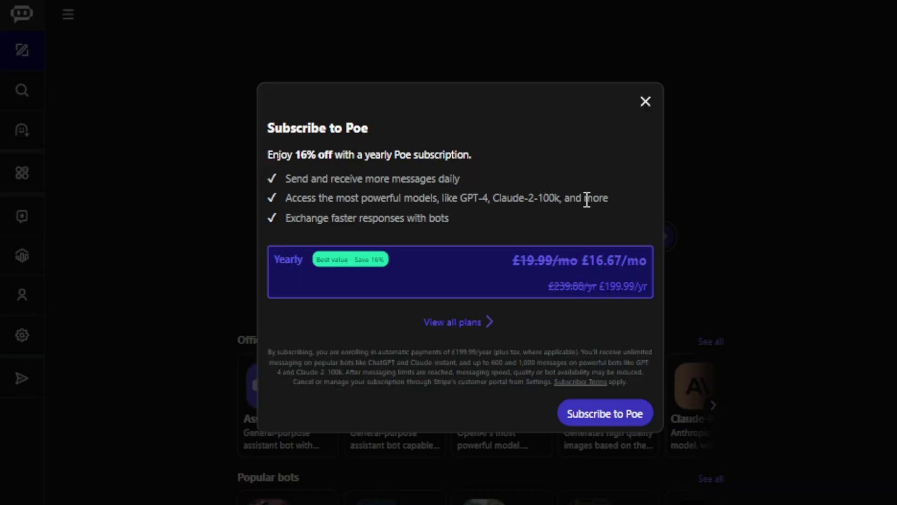
left_click(645, 101)
left_click(377, 199)
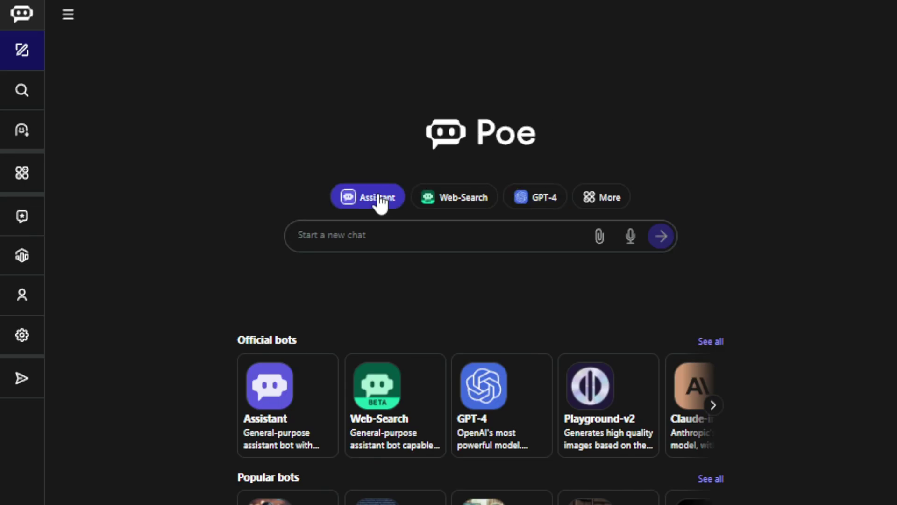
Step: Page through the Official and Popular bot carousels to ChatGPT/Google-PaLM and UniversityGPT
scroll(190, 217, "down", 3)
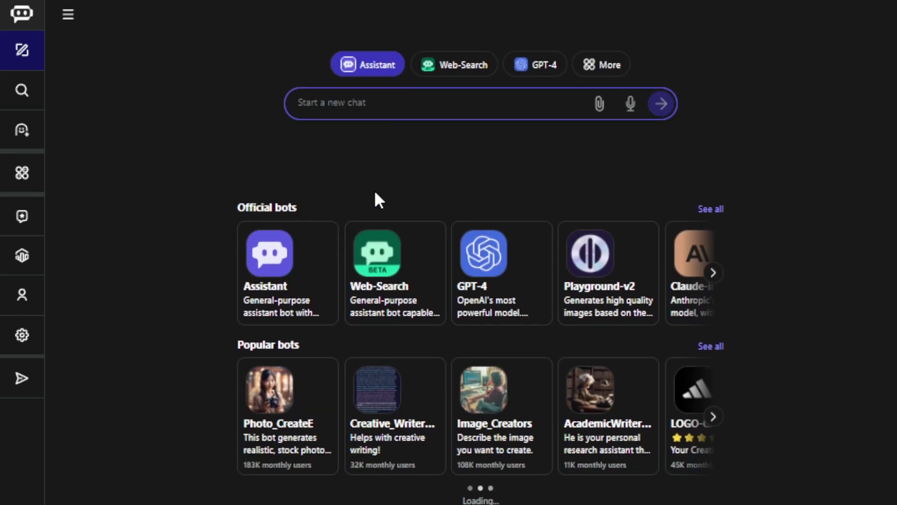
left_click(713, 273)
left_click(714, 273)
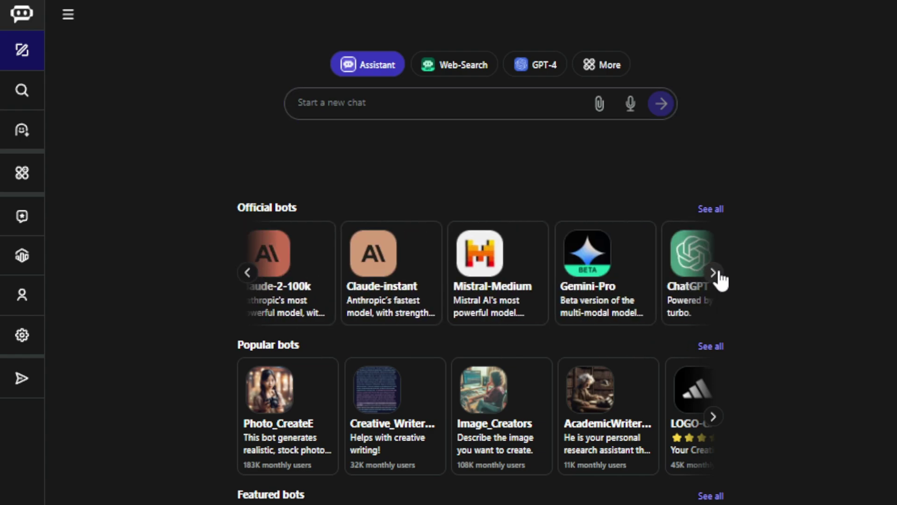
left_click(714, 273)
scroll(752, 276, "down", 5)
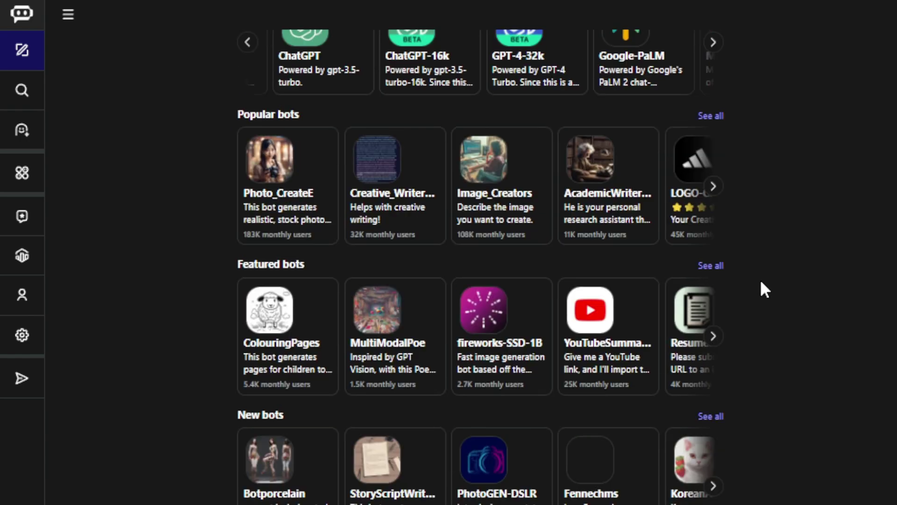
scroll(747, 243, "down", 1)
left_click(713, 129)
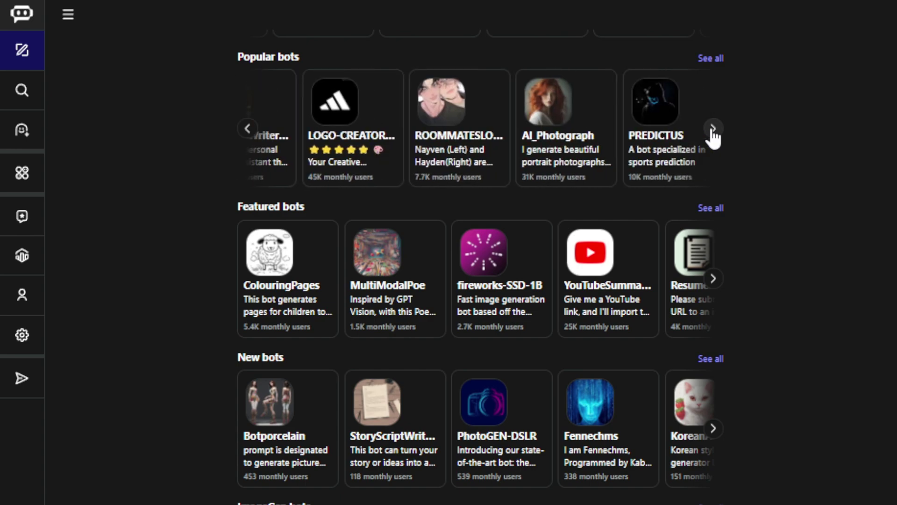
left_click(713, 129)
left_click(713, 129)
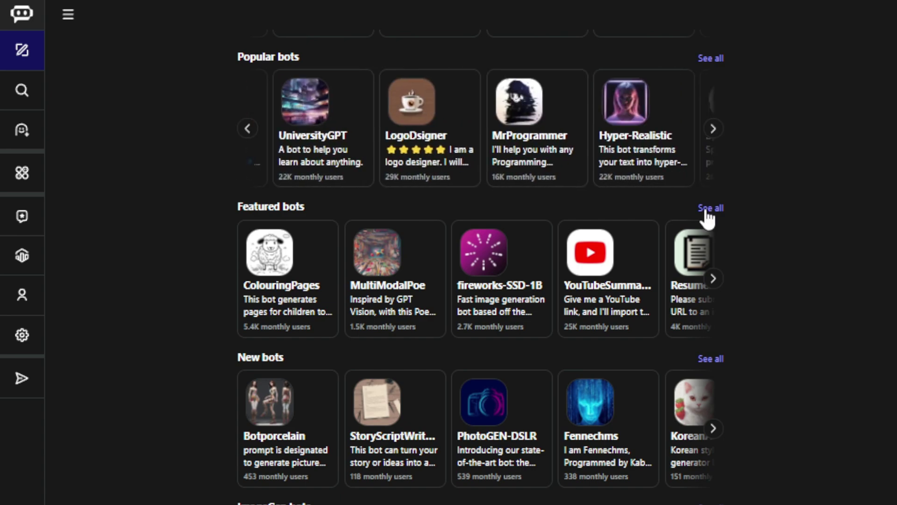
Step: Page through the Featured and New bot carousels to PoeFactory and NikkiHaley
left_click(713, 279)
left_click(713, 278)
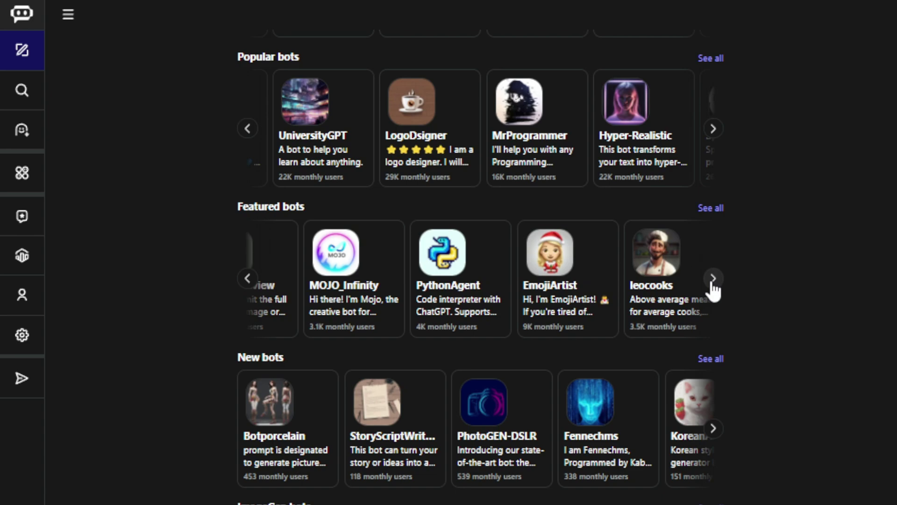
left_click(713, 279)
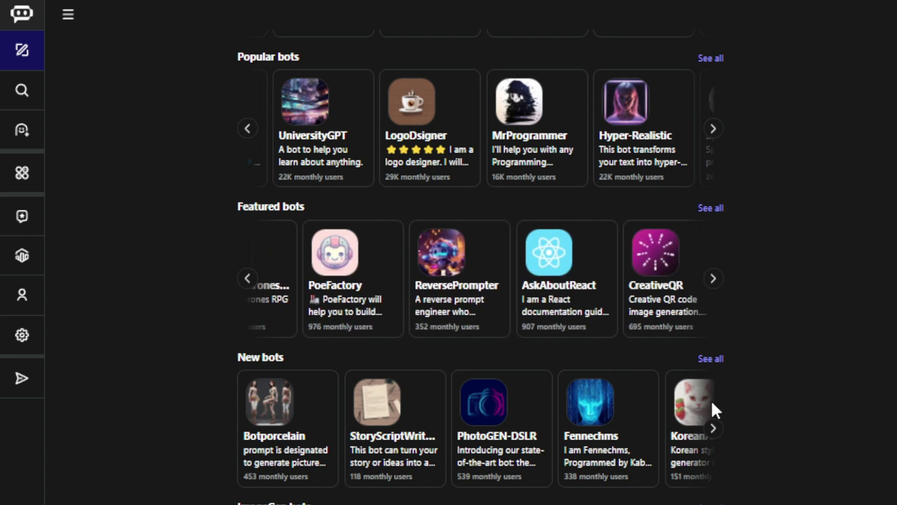
left_click(713, 428)
left_click(713, 428)
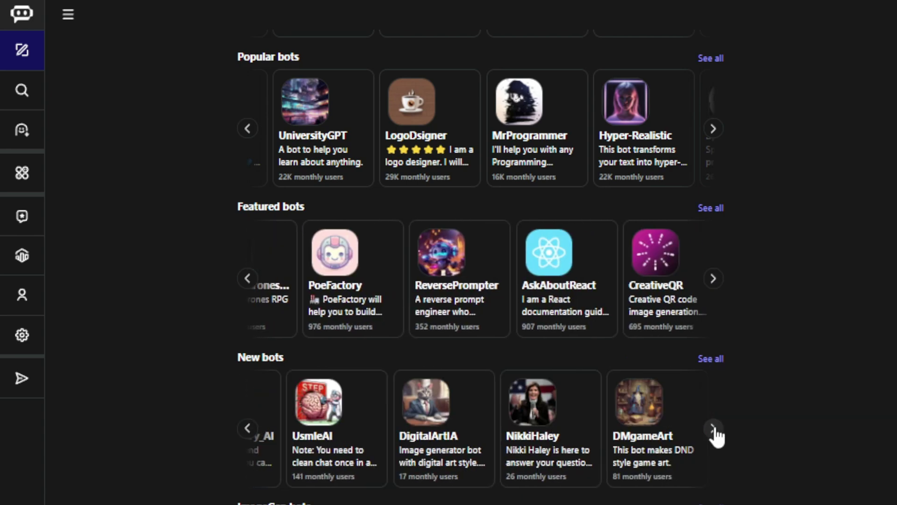
left_click(713, 428)
scroll(773, 336, "down", 6)
scroll(779, 330, "down", 2)
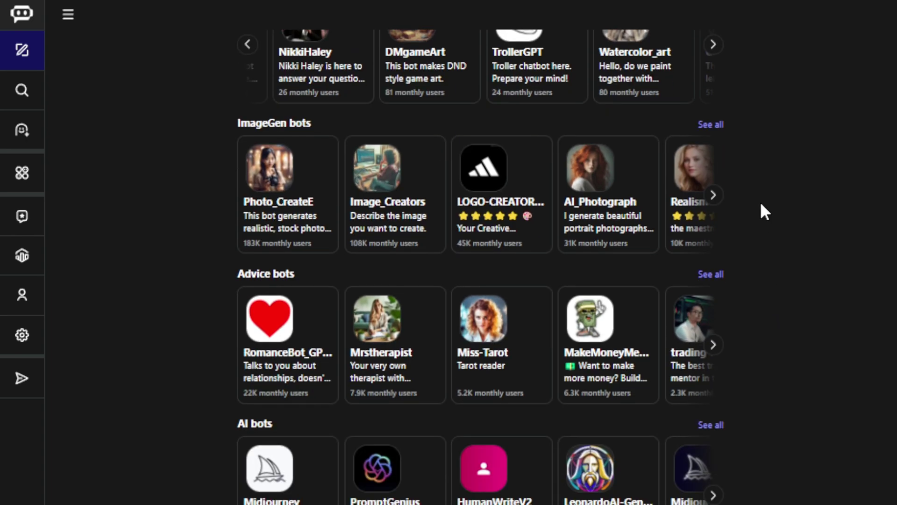
Step: Page through the ImageGen, Advice and AI bot carousels, then return to the top
left_click(713, 196)
left_click(713, 196)
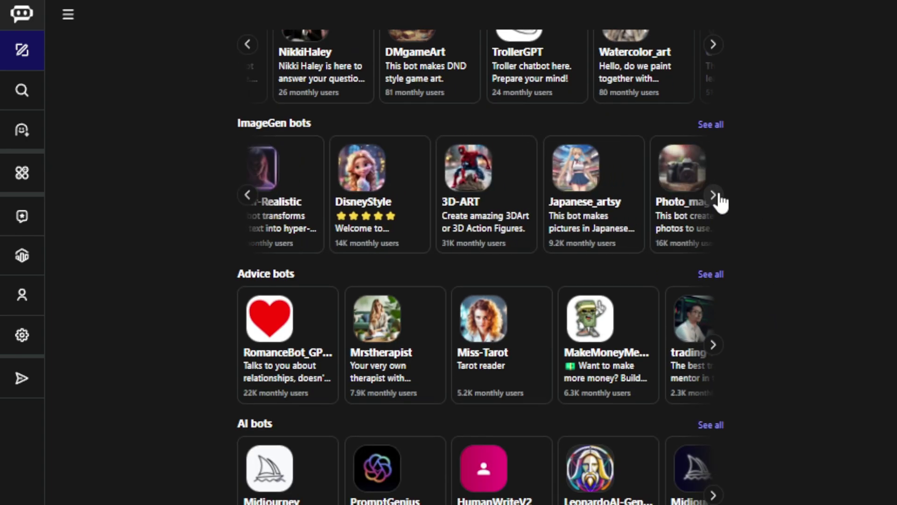
left_click(713, 197)
left_click(713, 344)
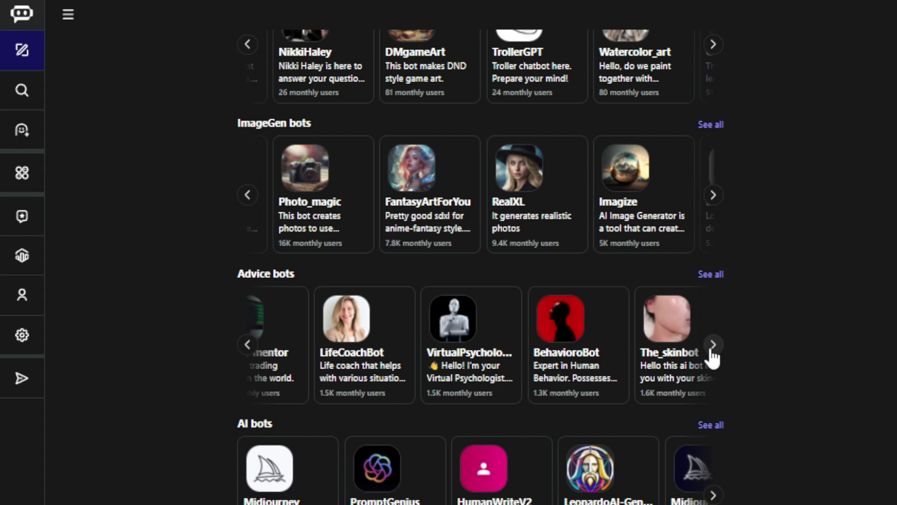
left_click(713, 344)
left_click(713, 346)
scroll(767, 345, "down", 4)
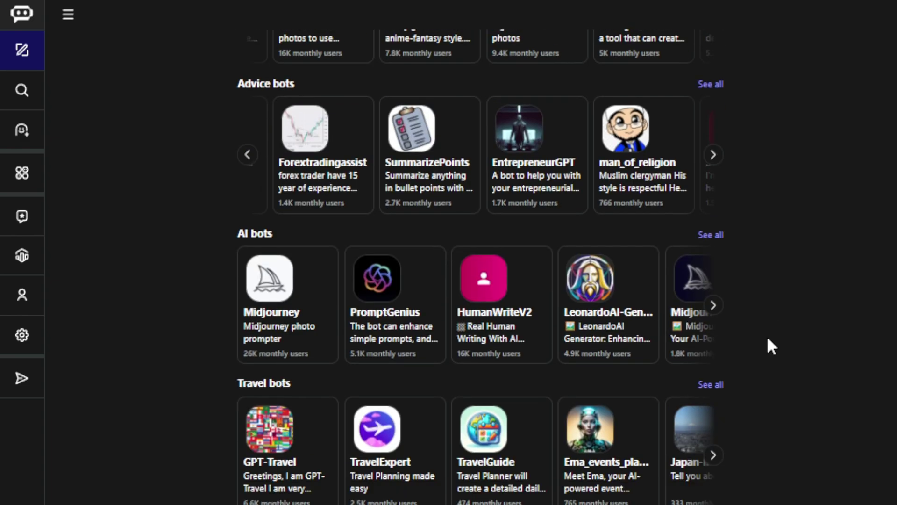
left_click(714, 304)
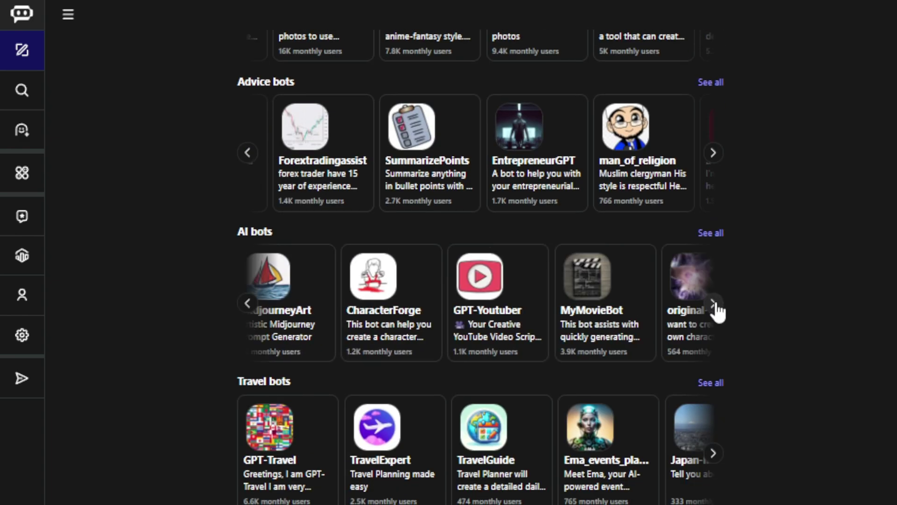
scroll(770, 344, "up", 5)
scroll(770, 344, "up", 10)
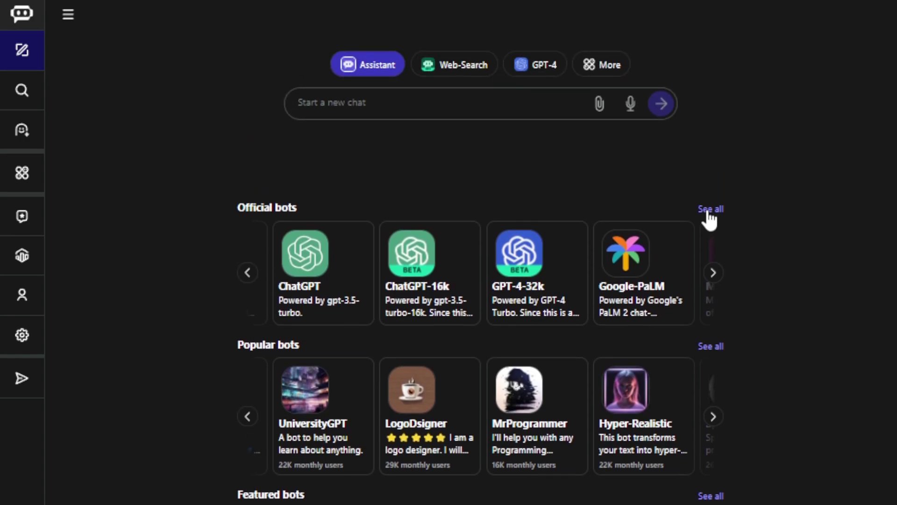
Step: Open 'See all' for Official bots and scroll the Explore list down and back up
left_click(705, 213)
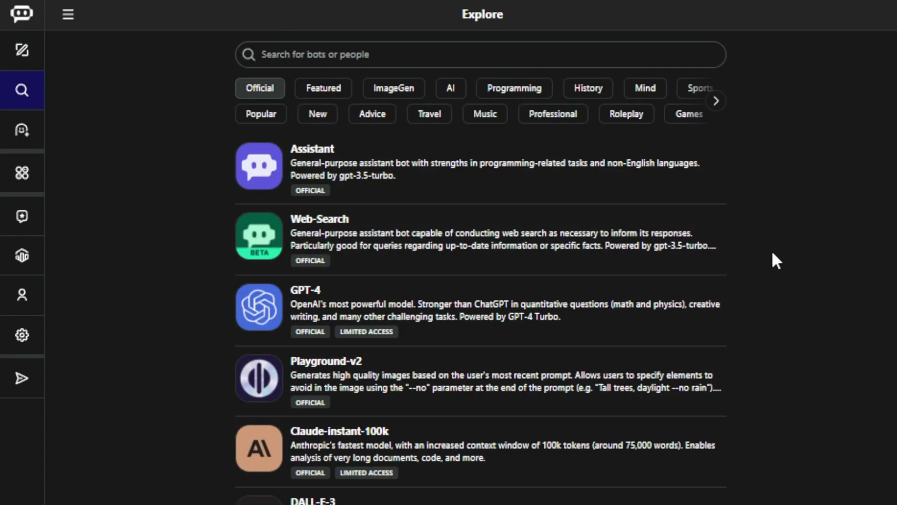
scroll(772, 255, "down", 1)
scroll(771, 261, "down", 7)
scroll(774, 268, "down", 2)
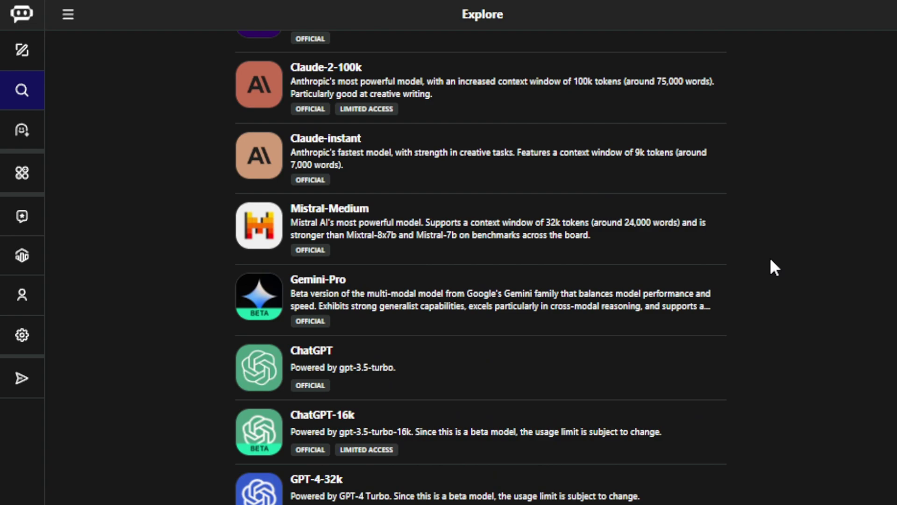
scroll(771, 260, "down", 2)
scroll(770, 260, "down", 2)
scroll(771, 260, "down", 2)
scroll(771, 260, "down", 2)
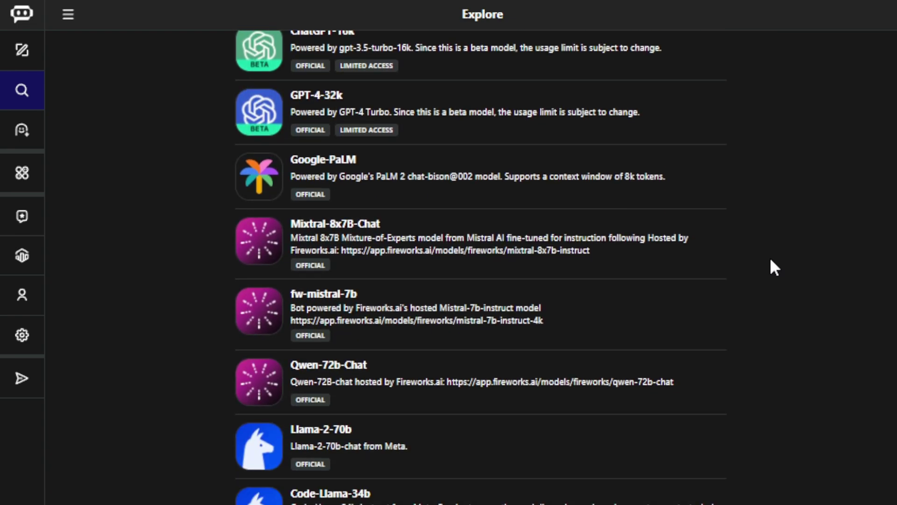
scroll(771, 260, "down", 1)
scroll(771, 260, "down", 3)
scroll(771, 260, "down", 2)
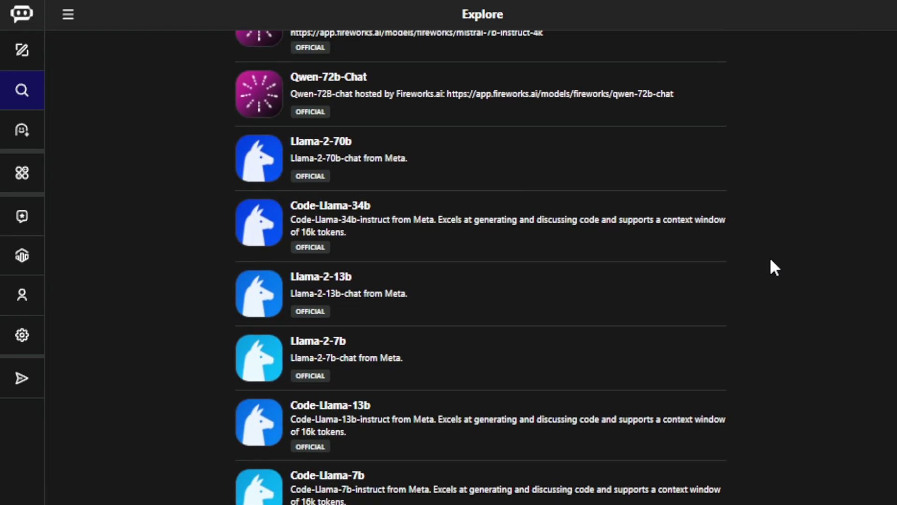
scroll(771, 260, "down", 1)
scroll(770, 260, "down", 3)
scroll(770, 260, "down", 1)
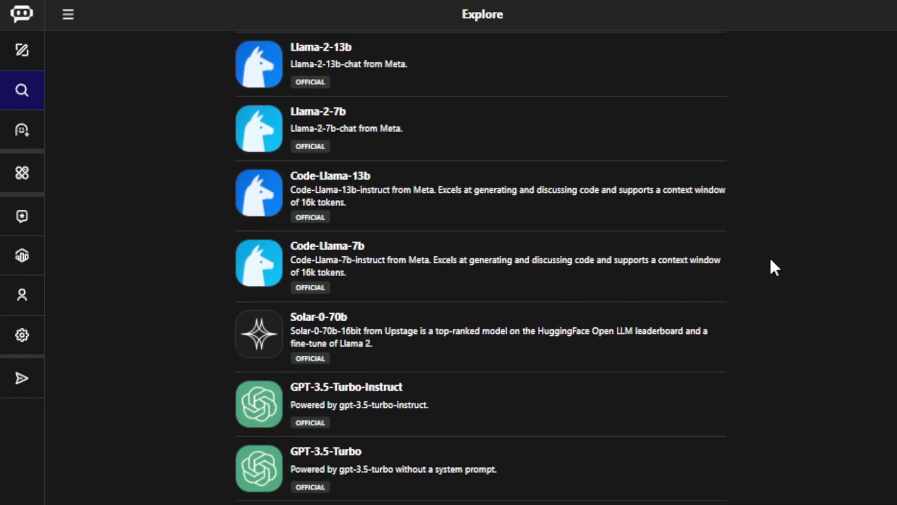
scroll(770, 260, "up", 10)
scroll(771, 260, "up", 9)
scroll(770, 261, "up", 6)
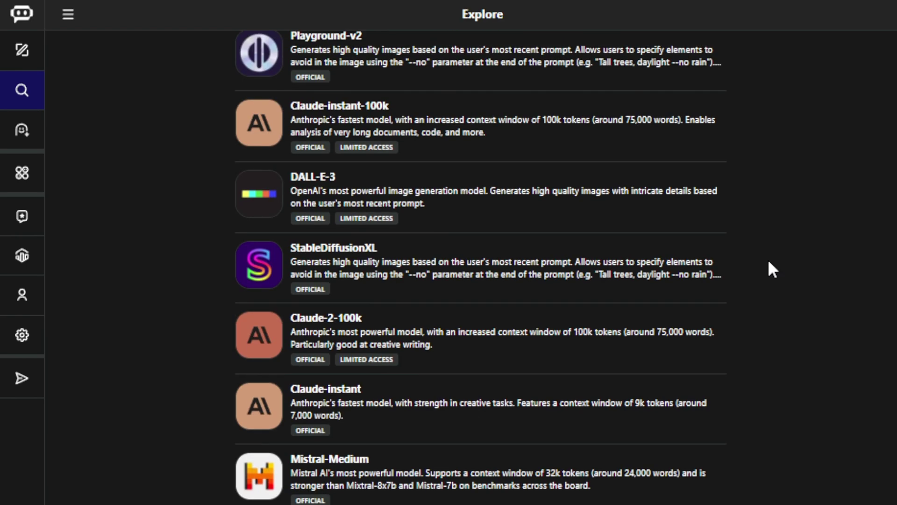
scroll(769, 262, "up", 7)
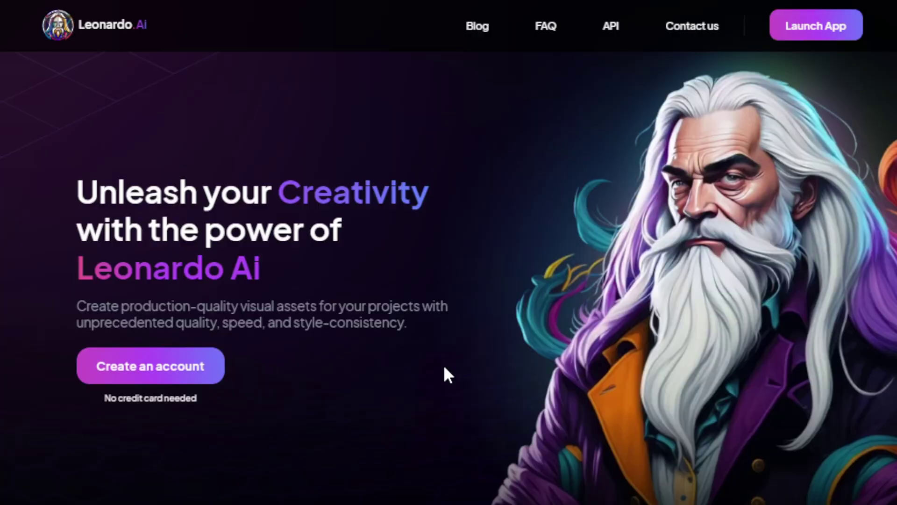
Step: Step the use-case showcase through Graphic Design, Fashion, Marketing and Advertising to Product Photography
scroll(444, 368, "down", 2)
scroll(445, 368, "down", 2)
scroll(445, 368, "down", 2)
scroll(444, 372, "down", 3)
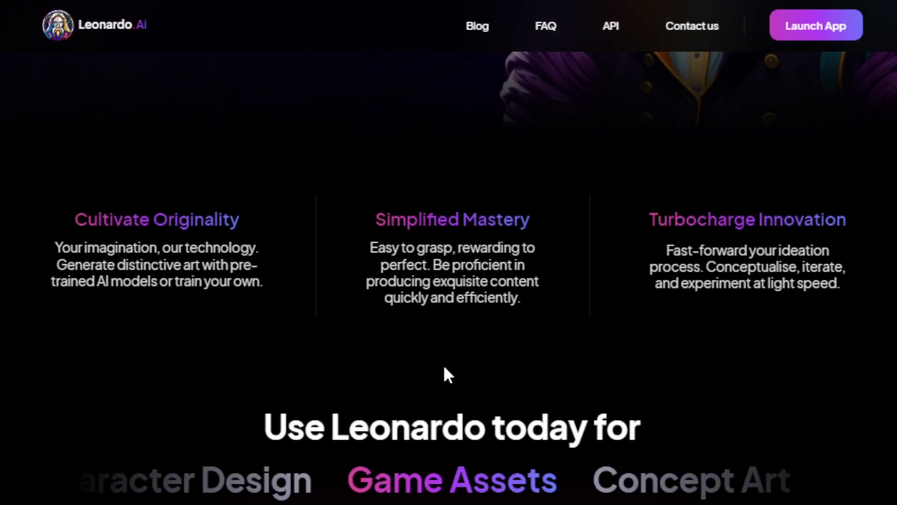
scroll(565, 308, "down", 3)
scroll(623, 151, "down", 2)
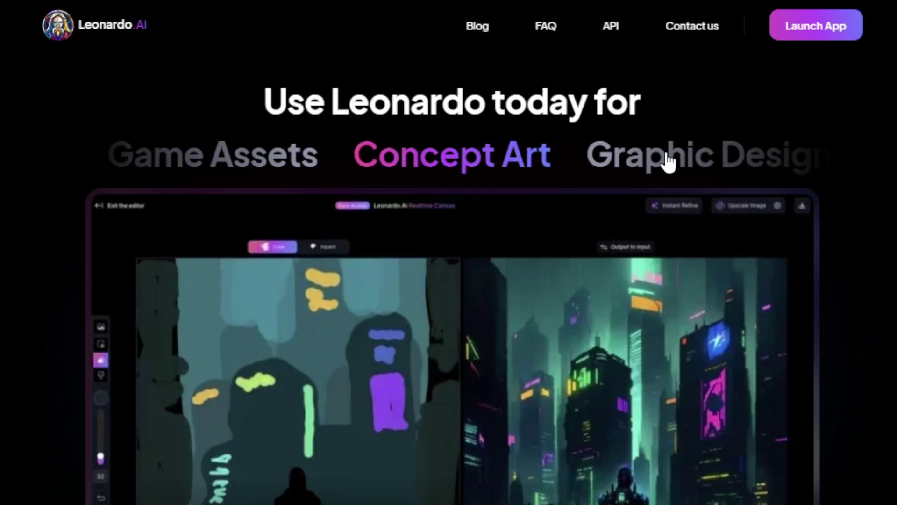
scroll(669, 164, "down", 2)
left_click(681, 88)
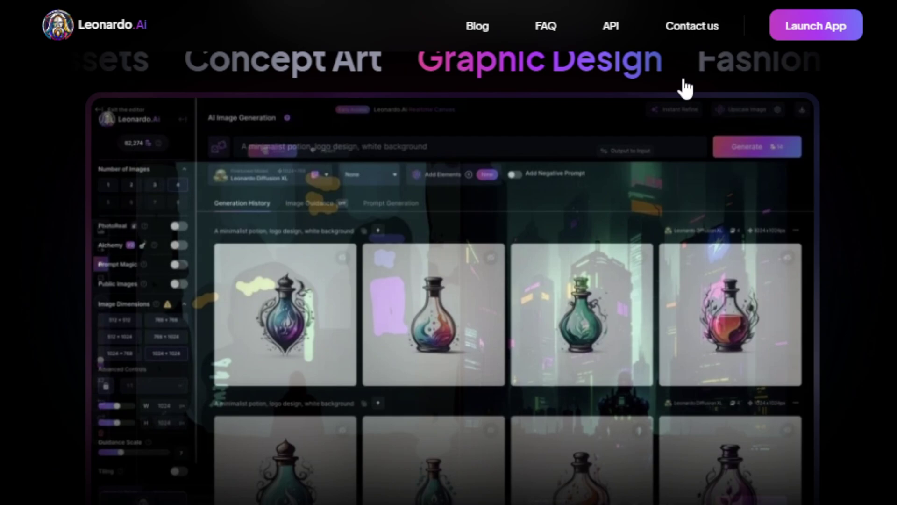
left_click(681, 87)
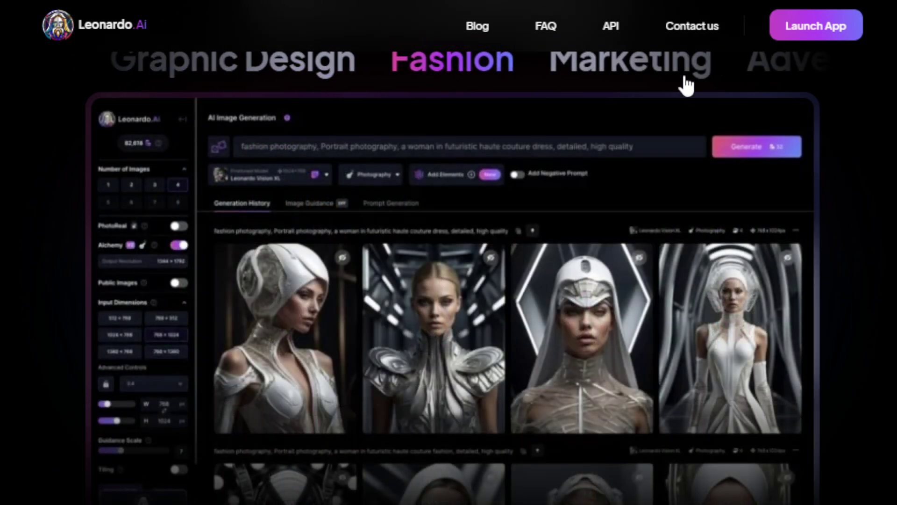
left_click(685, 83)
left_click(686, 84)
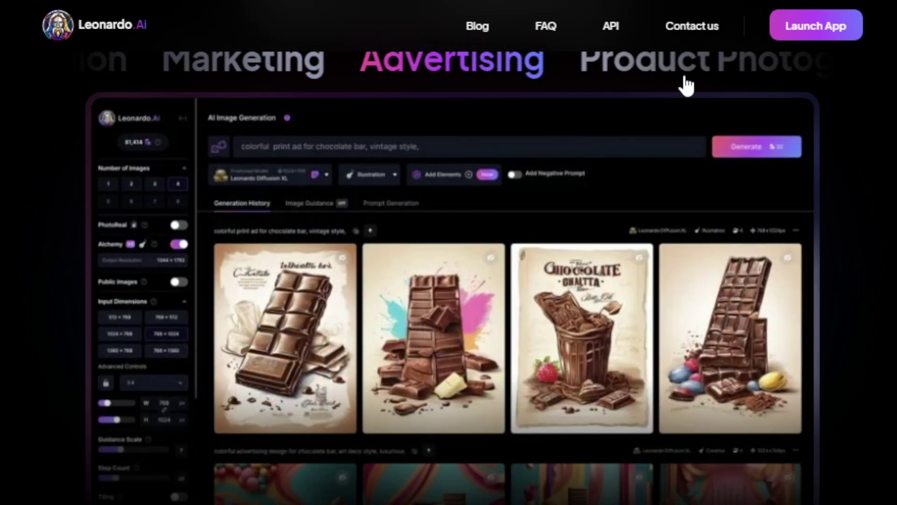
left_click(687, 86)
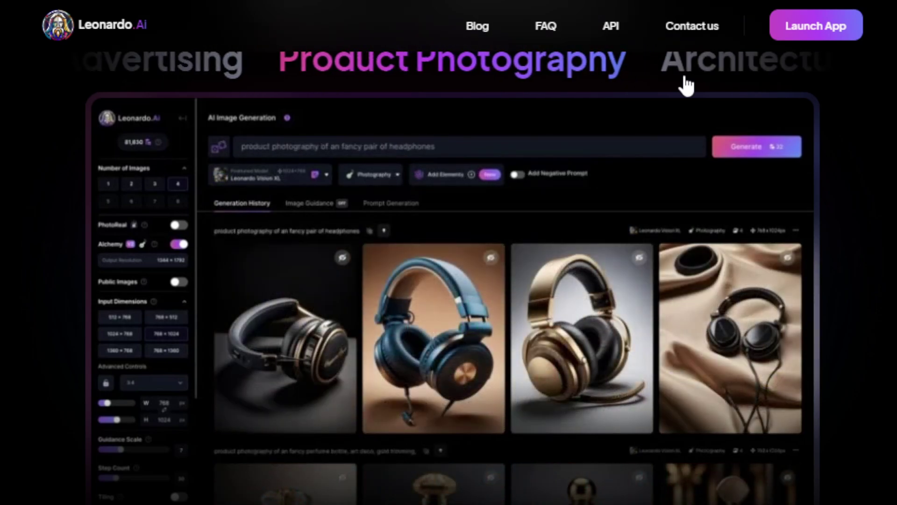
Step: Advance the showcase to Architecture, then scroll through the trending Recent Creations gallery
left_click(686, 85)
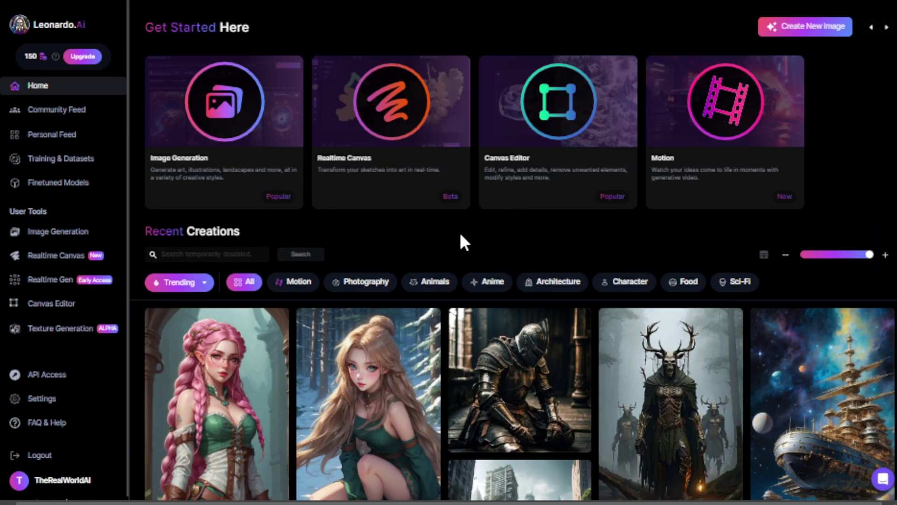
scroll(461, 235, "down", 2)
scroll(462, 235, "down", 2)
scroll(461, 240, "down", 4)
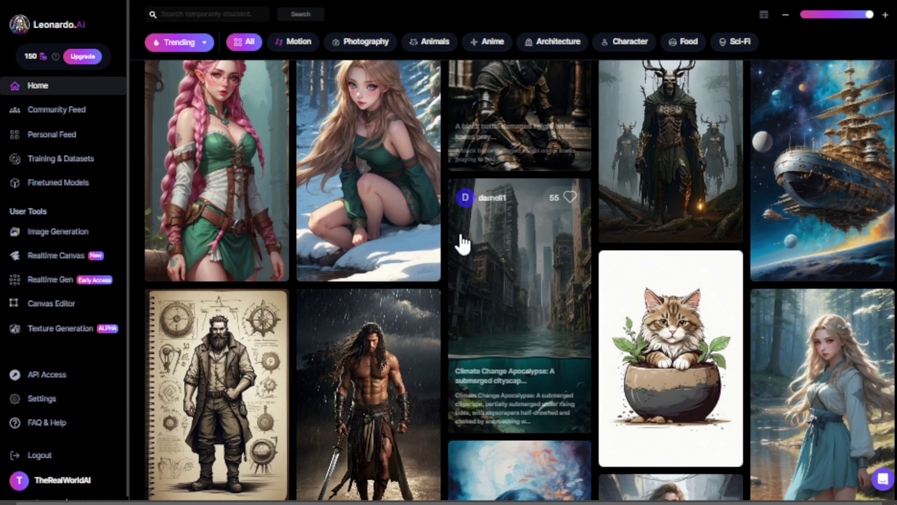
scroll(443, 270, "down", 2)
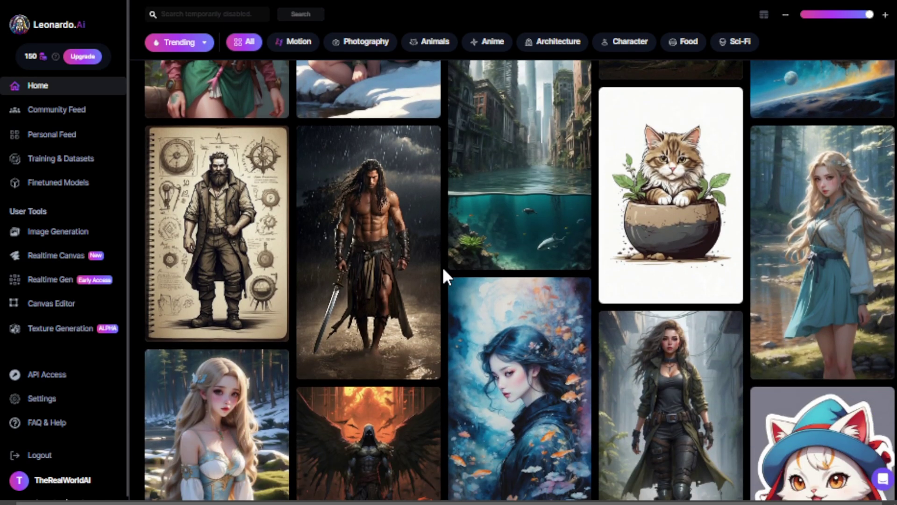
scroll(443, 270, "down", 1)
scroll(443, 270, "down", 2)
scroll(443, 270, "down", 2)
scroll(443, 270, "down", 2)
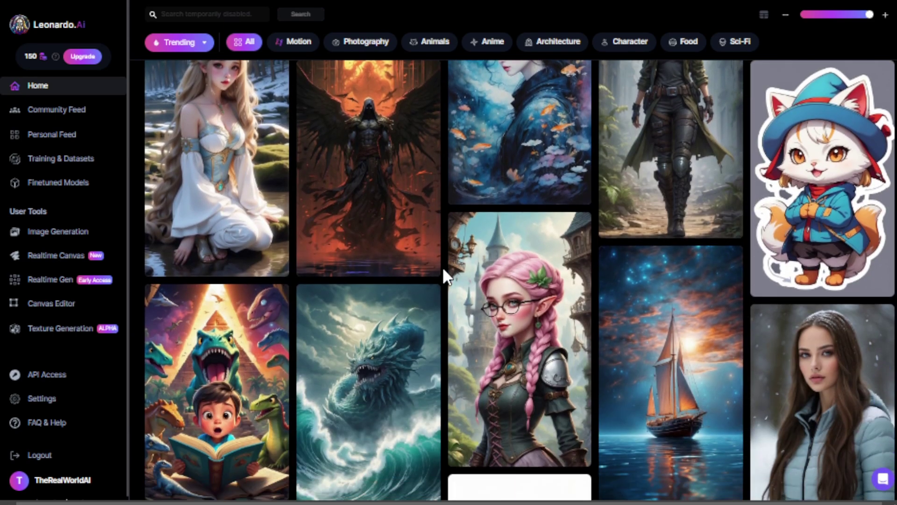
scroll(442, 270, "down", 2)
scroll(443, 270, "down", 2)
scroll(443, 270, "down", 2)
scroll(443, 270, "down", 2)
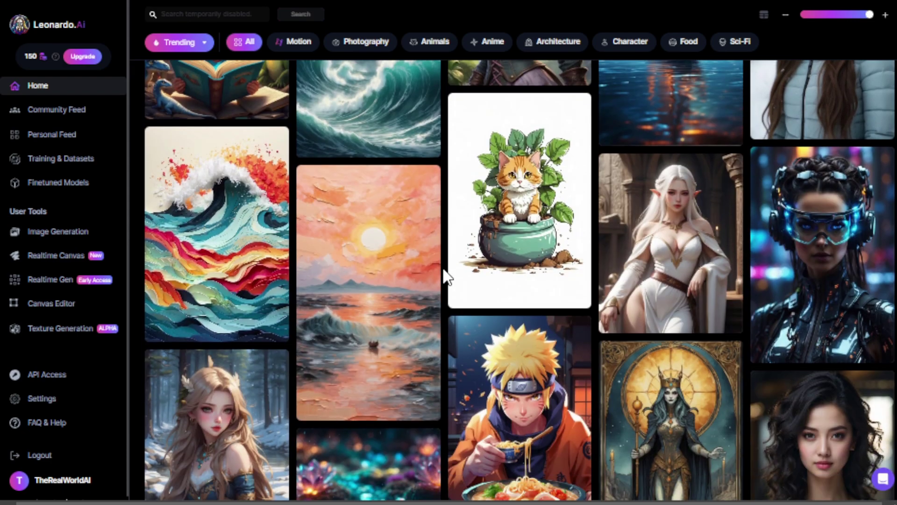
scroll(443, 270, "down", 4)
scroll(443, 271, "down", 2)
scroll(442, 267, "down", 2)
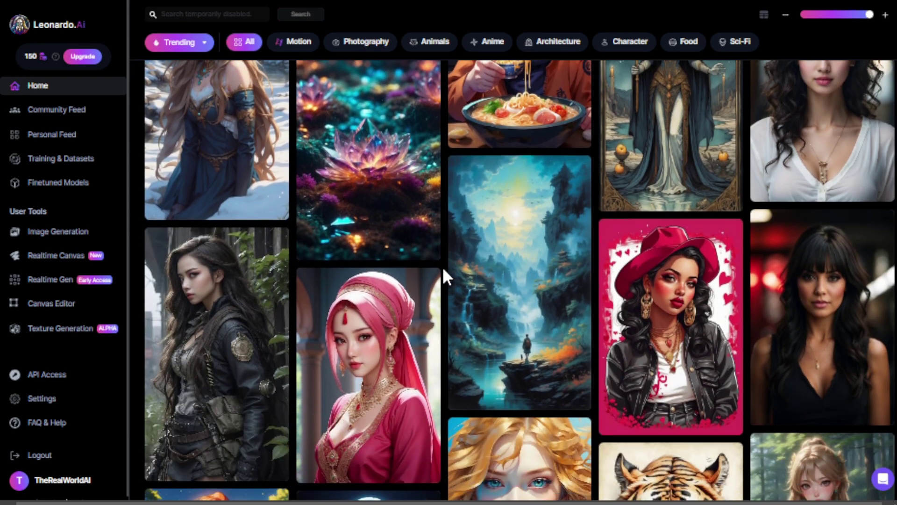
scroll(442, 267, "down", 4)
scroll(442, 267, "down", 2)
scroll(442, 267, "down", 1)
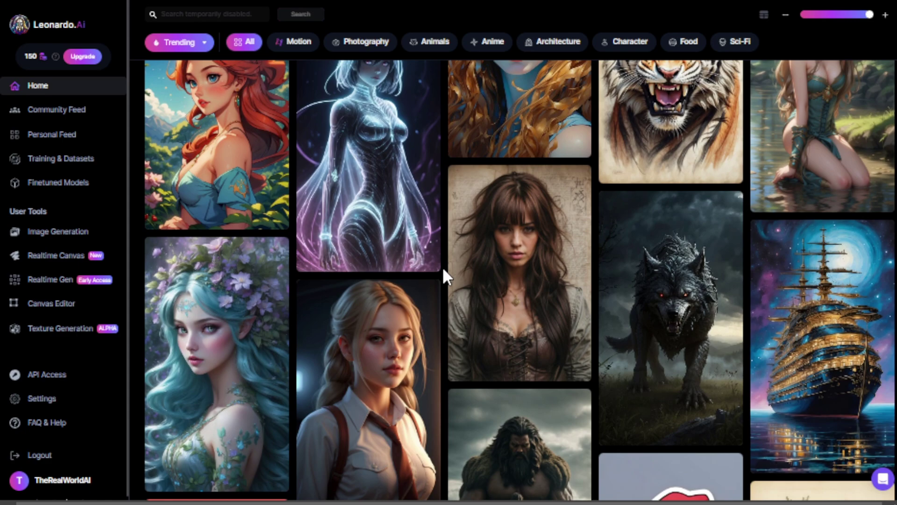
scroll(442, 267, "up", 5)
scroll(442, 266, "up", 6)
scroll(448, 259, "up", 5)
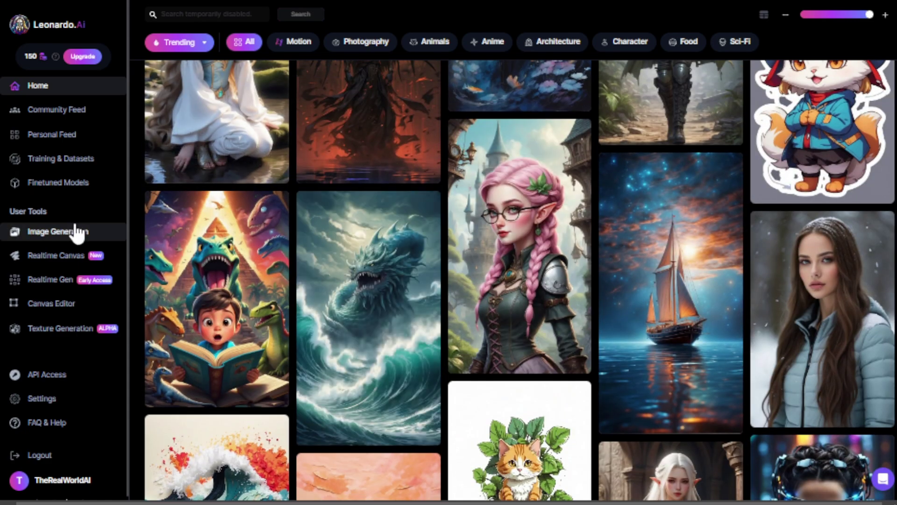
Step: Open Image Generation and view its Image Guidance and Prompt Generation panels
left_click(75, 234)
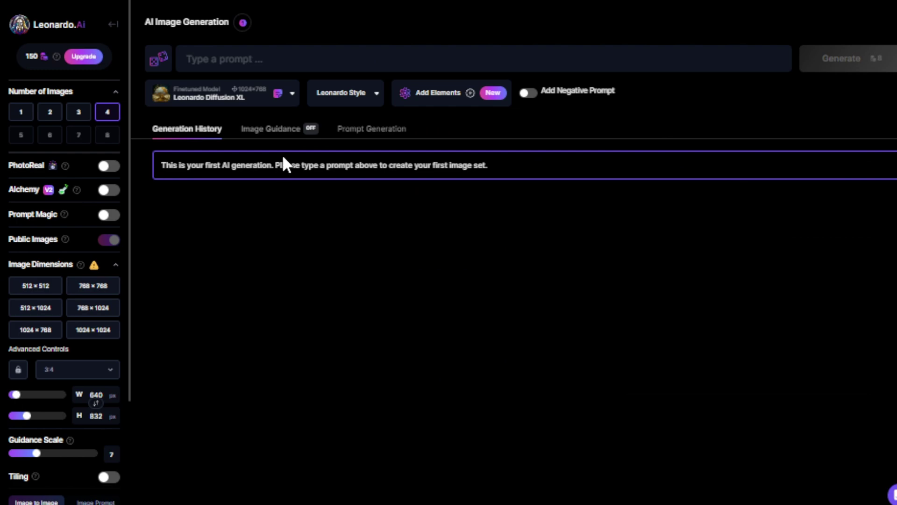
left_click(270, 129)
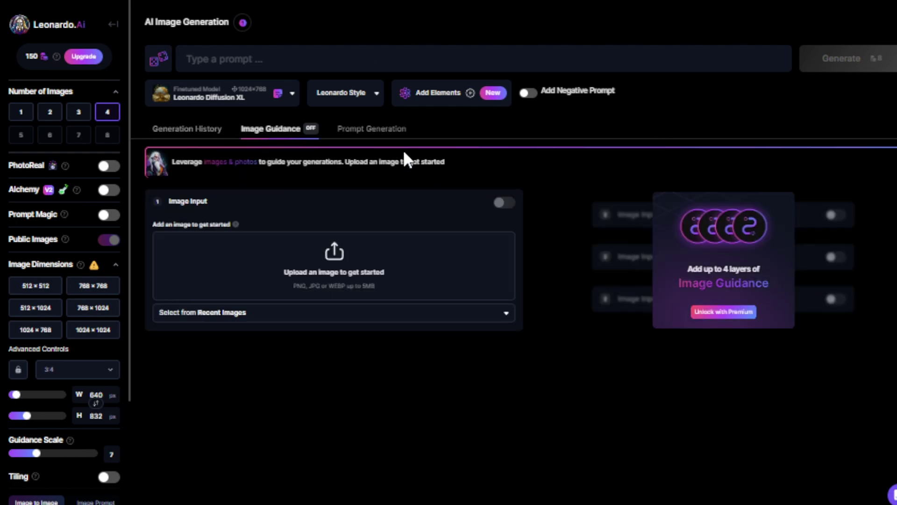
left_click(380, 133)
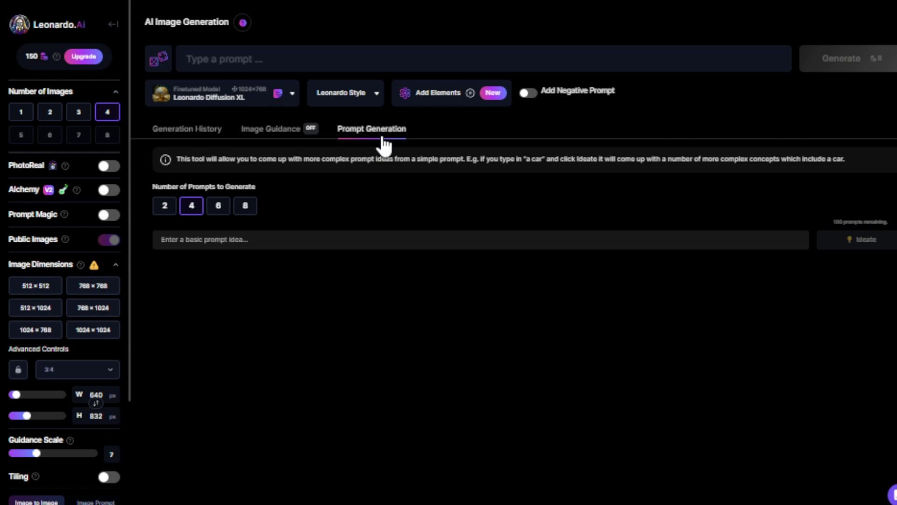
Step: Check the style presets and model list, keeping Leonardo Diffusion XL selected
left_click(377, 97)
left_click(509, 144)
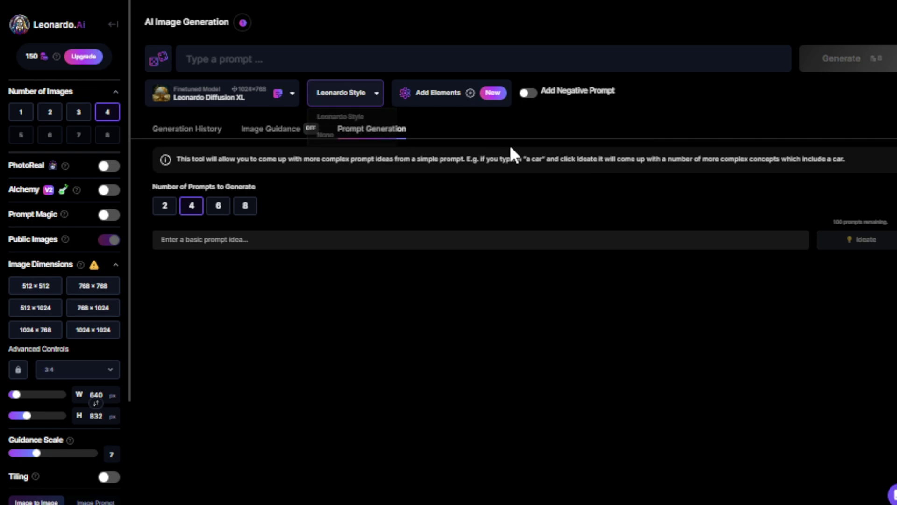
left_click(293, 96)
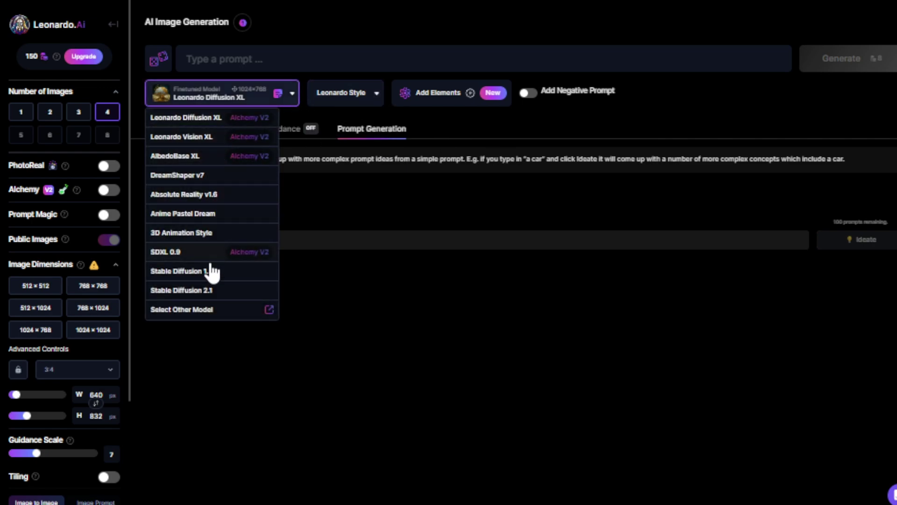
left_click(398, 314)
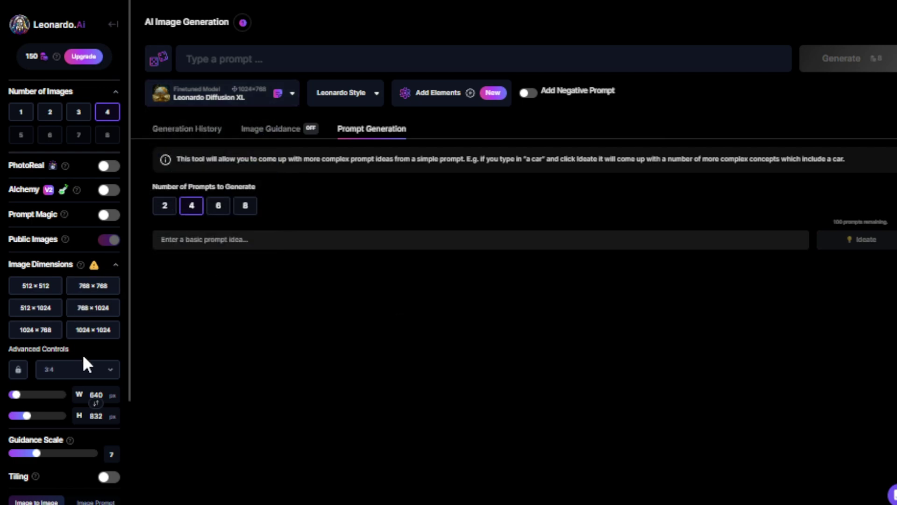
scroll(87, 347, "down", 3)
scroll(71, 372, "up", 1)
scroll(71, 372, "up", 2)
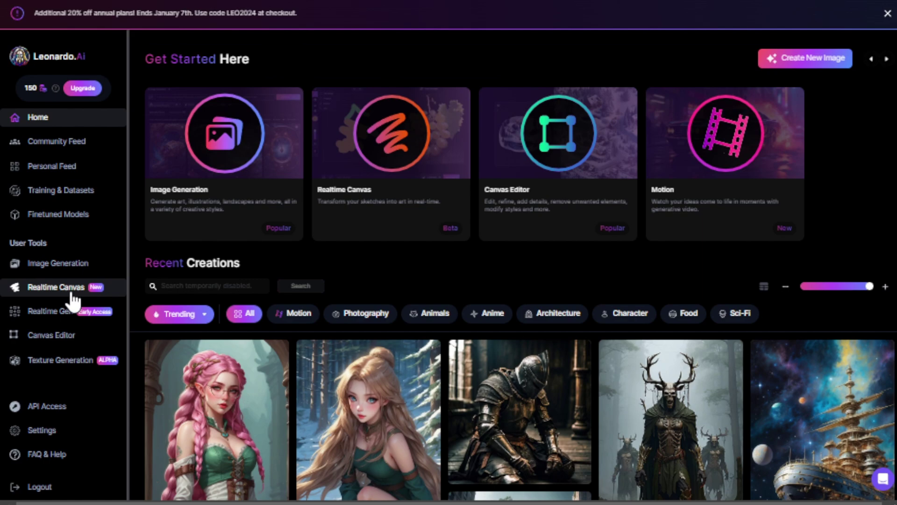
Step: Open Realtime Canvas and sketch a blue freehand stroke on the Draw canvas
left_click(64, 286)
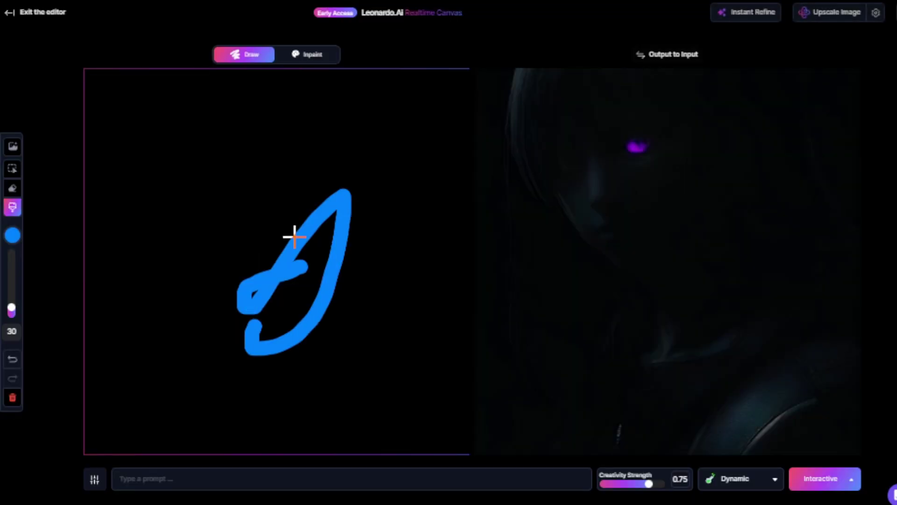
mouse_move(156, 271)
left_mouse_down()
mouse_move(266, 266)
mouse_move(303, 374)
mouse_move(136, 400)
mouse_move(200, 326)
left_mouse_up()
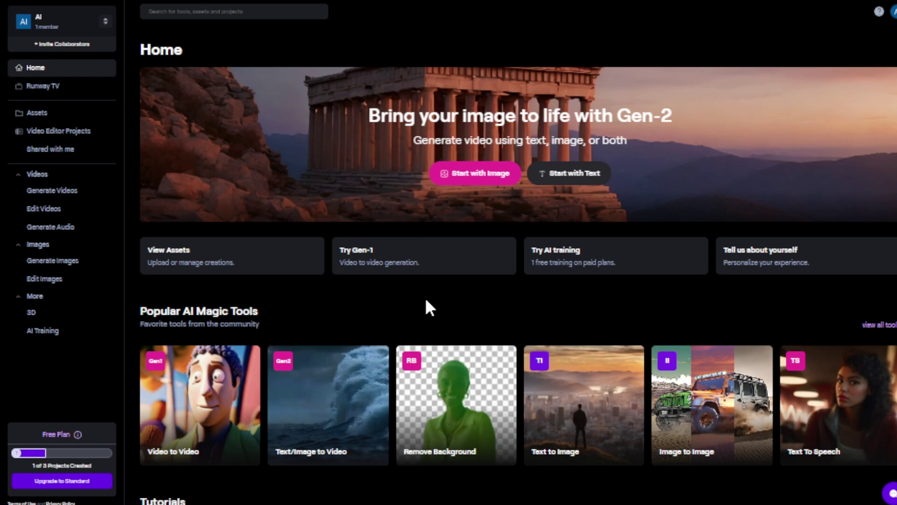
Step: Scroll through Runway's home page and open the video generation section
scroll(429, 307, "down", 5)
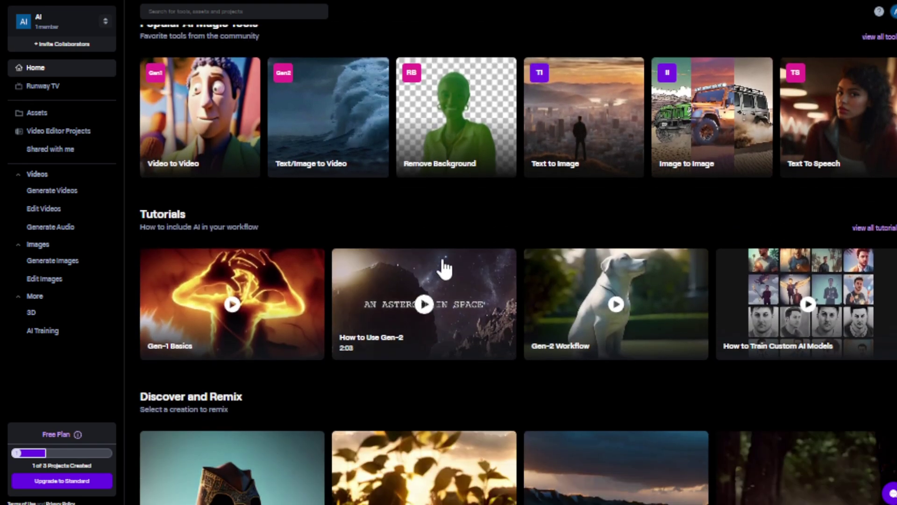
scroll(452, 234, "down", 5)
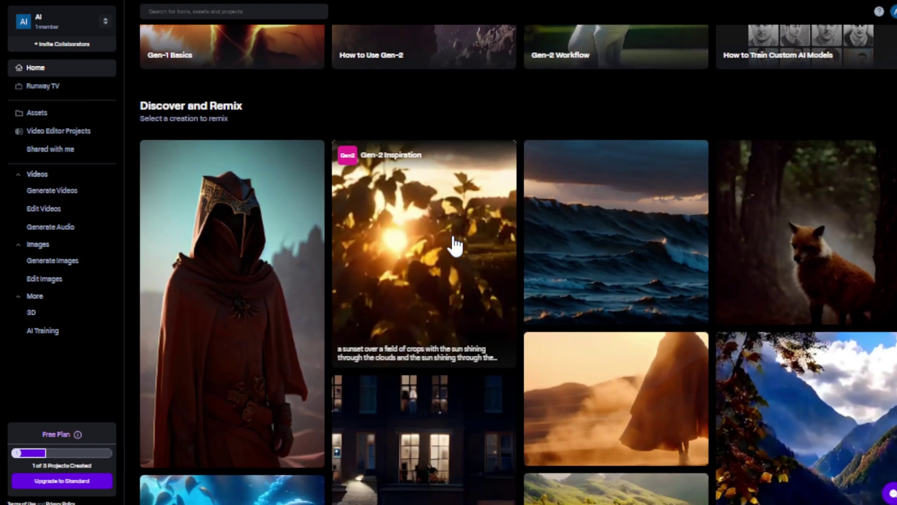
scroll(454, 243, "down", 5)
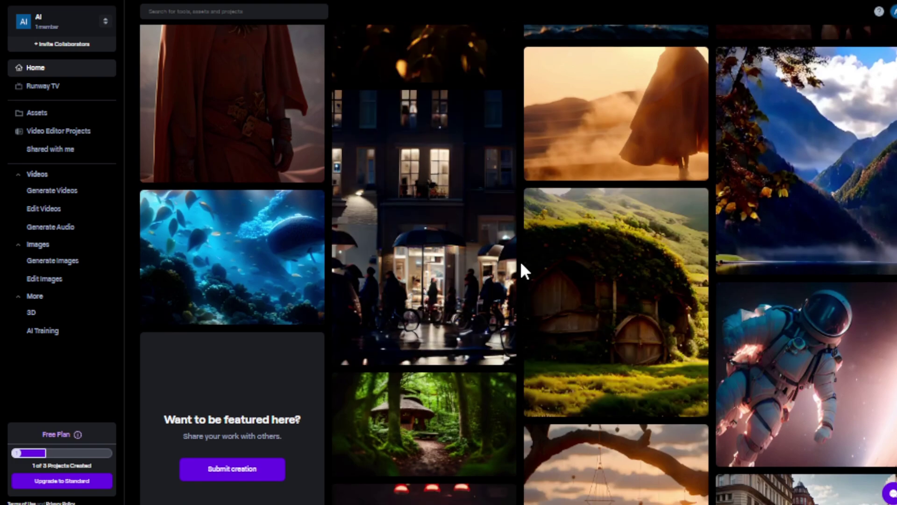
scroll(520, 261, "down", 3)
scroll(520, 261, "down", 3)
scroll(520, 261, "down", 3)
scroll(520, 261, "up", 7)
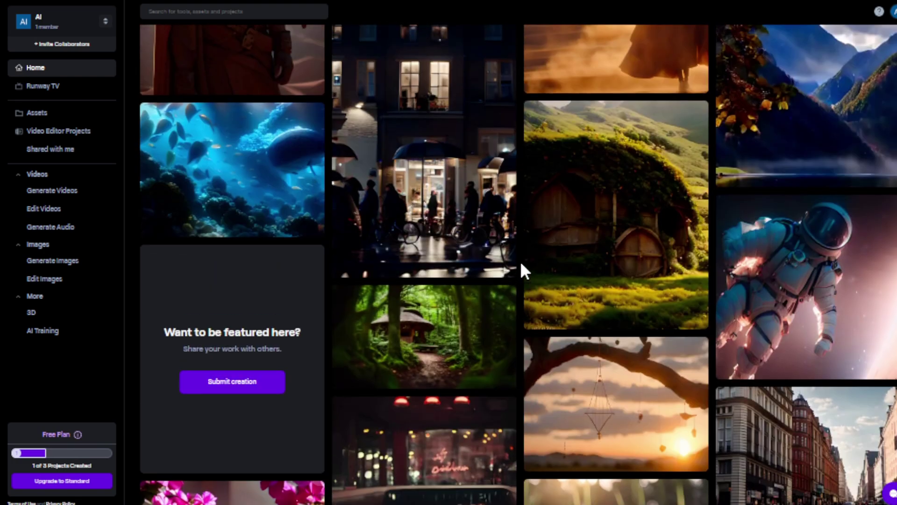
scroll(520, 261, "up", 10)
scroll(520, 260, "up", 4)
left_click(63, 191)
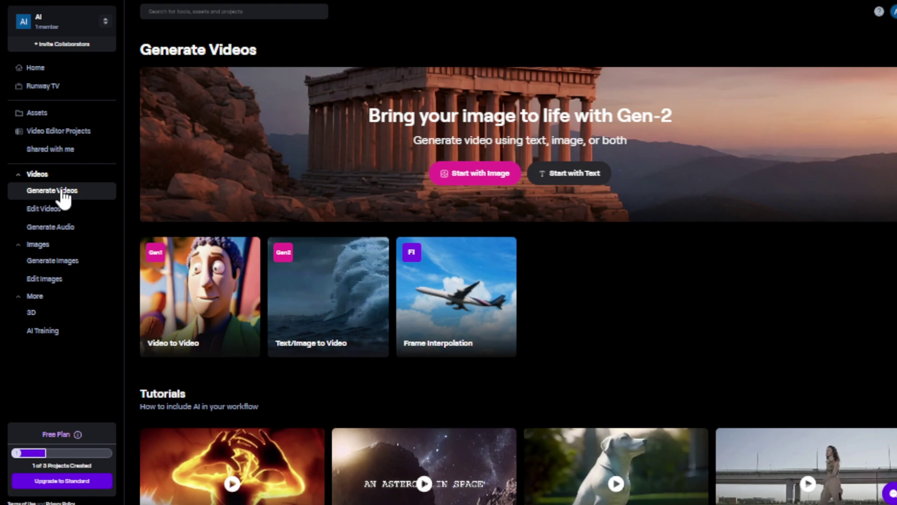
scroll(598, 321, "down", 5)
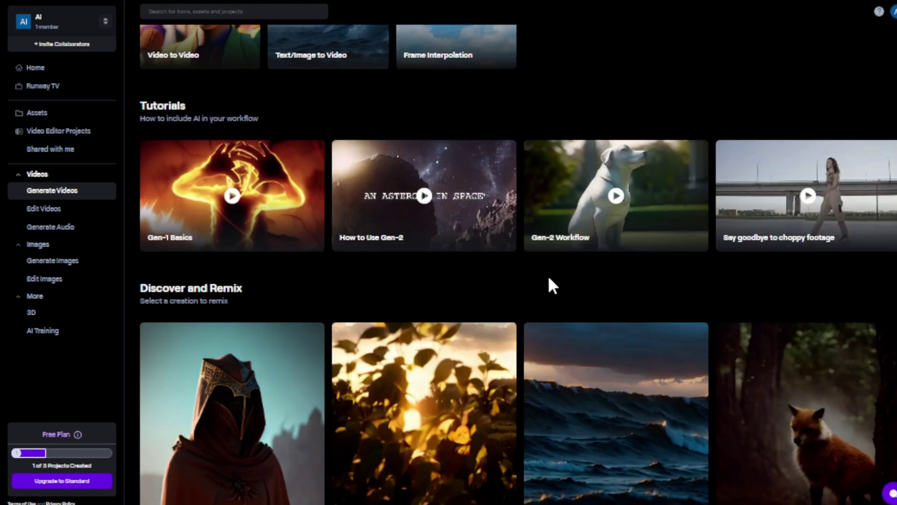
Step: Tour the Edit Videos, Generate Audio, Images, Edit Images and 3D tool sections
left_click(70, 212)
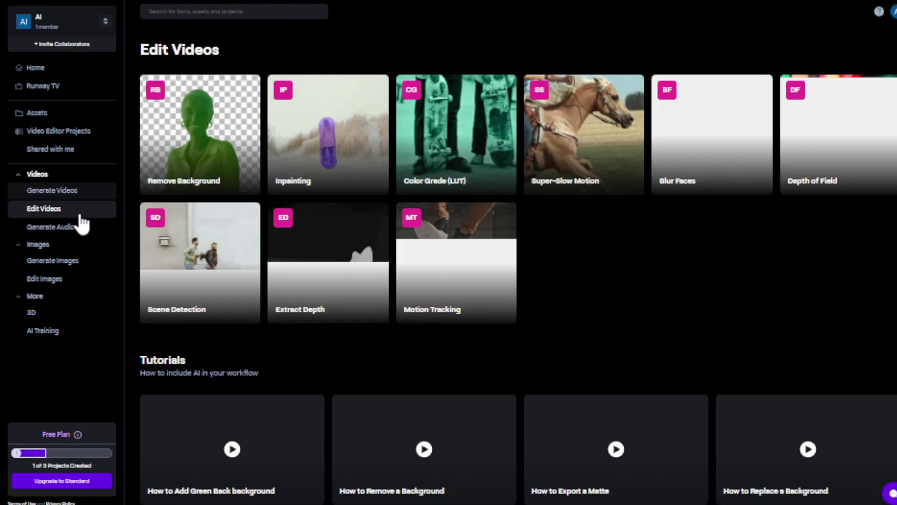
scroll(603, 285, "down", 2)
scroll(602, 279, "down", 3)
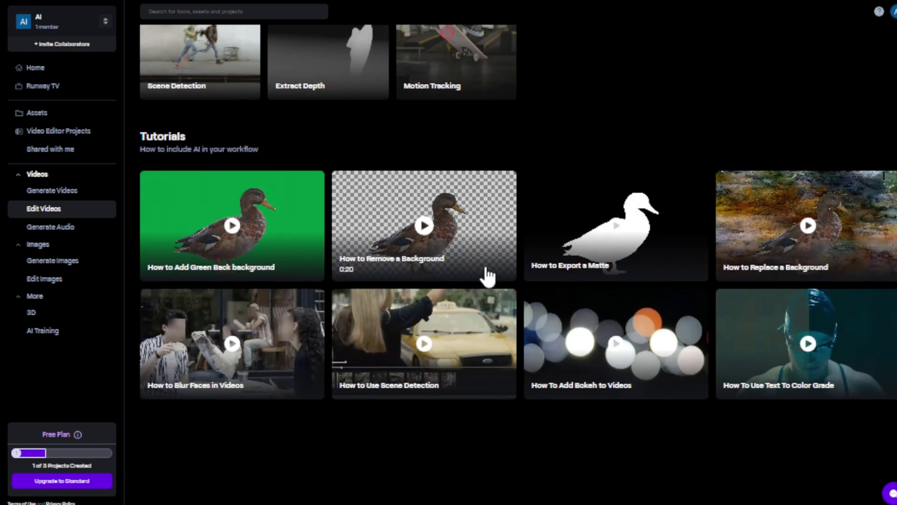
left_click(96, 229)
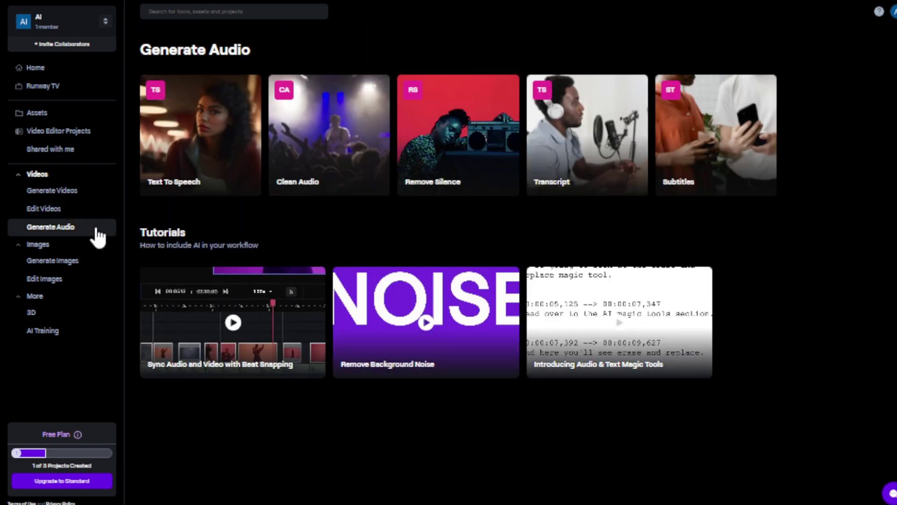
left_click(79, 264)
left_click(70, 280)
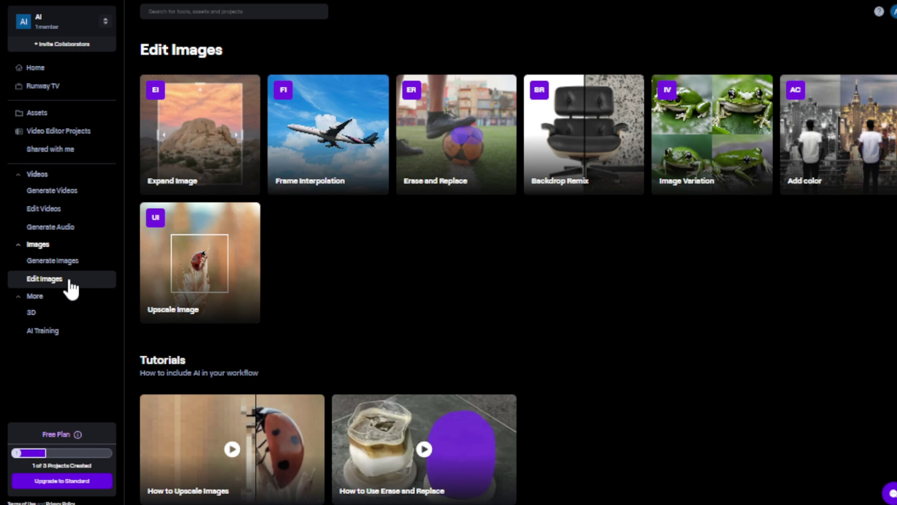
left_click(66, 314)
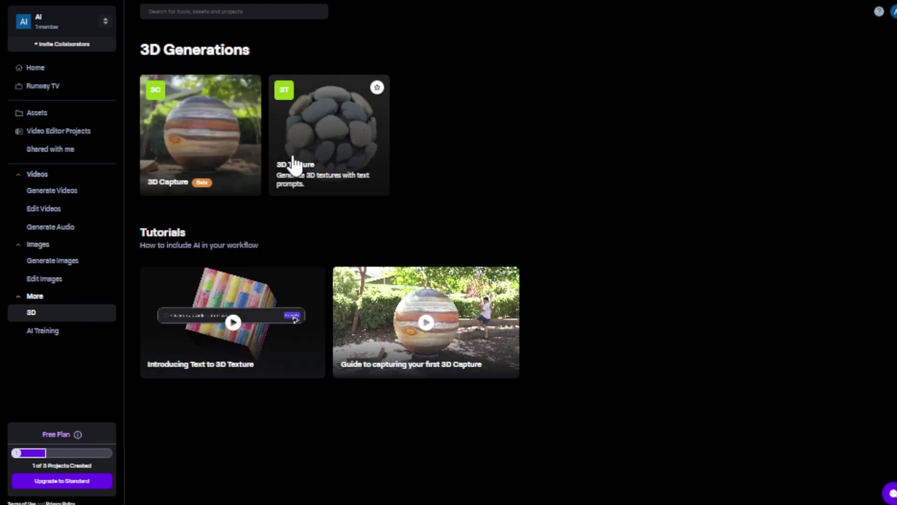
Step: From Home, start a Gen-2 video from an image and skip the welcome tips
left_click(62, 71)
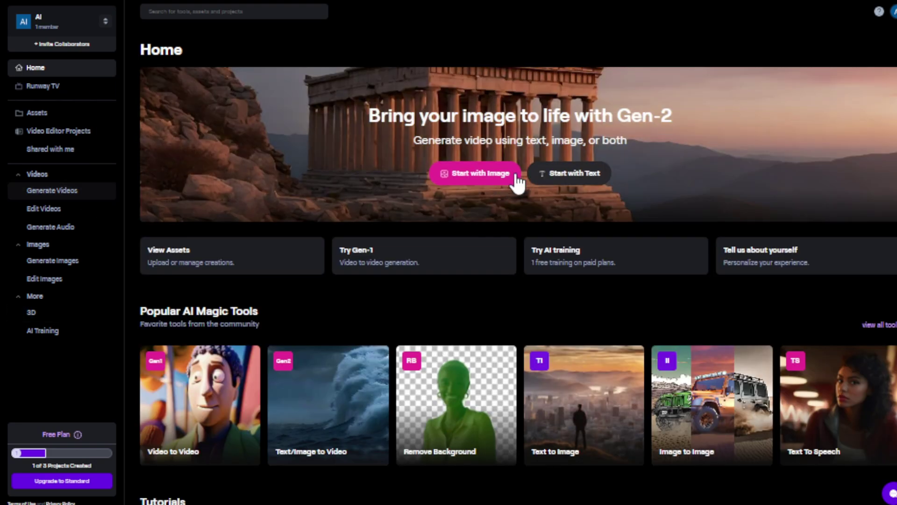
left_click(570, 176)
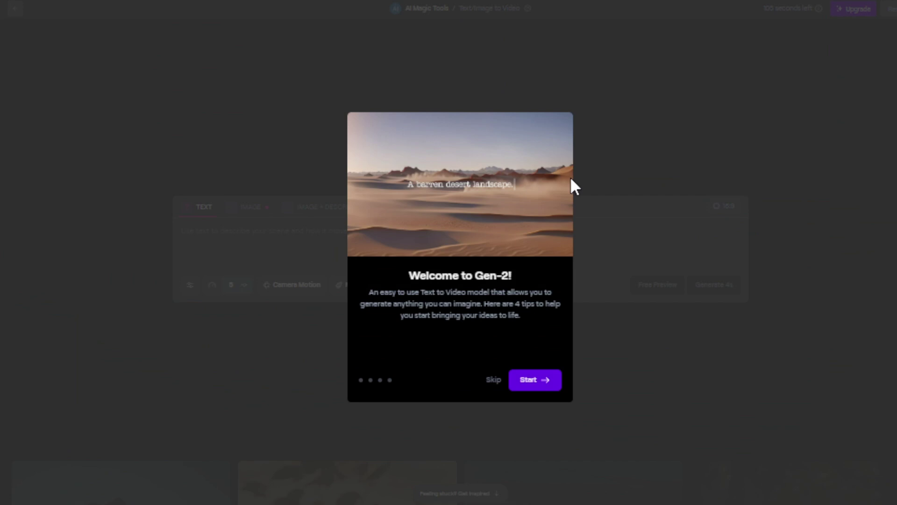
left_click(493, 380)
scroll(530, 364, "down", 3)
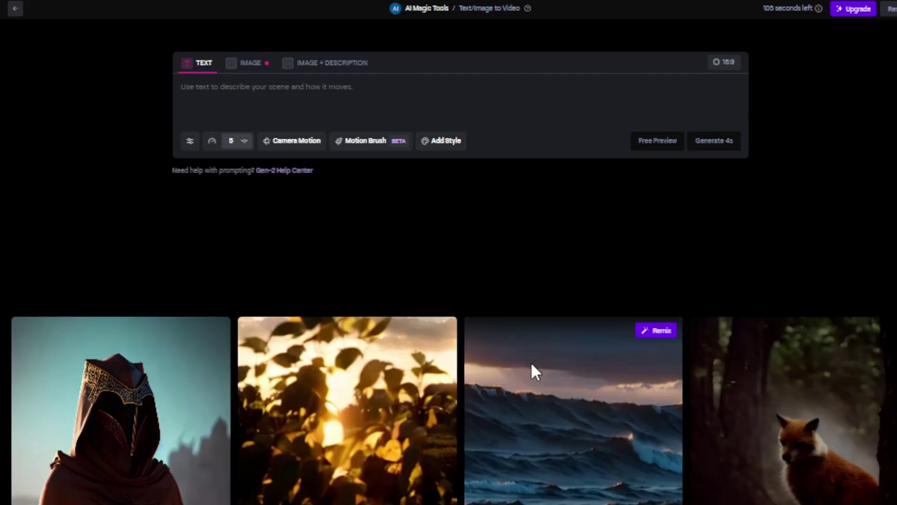
scroll(472, 299, "down", 5)
scroll(457, 300, "down", 5)
scroll(458, 302, "up", 10)
scroll(465, 327, "up", 2)
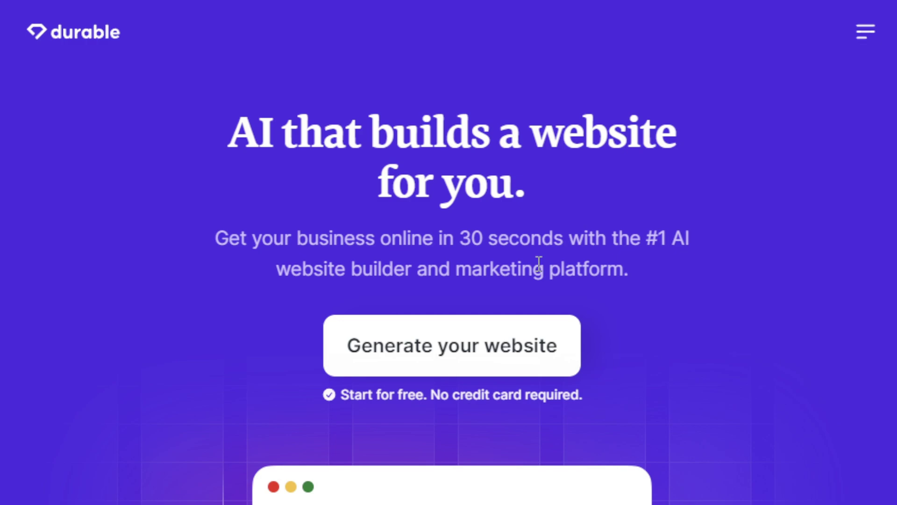
Step: Switch to the Durable site and scroll down through its landing page
left_click(564, 250)
scroll(701, 271, "down", 4)
scroll(752, 275, "down", 4)
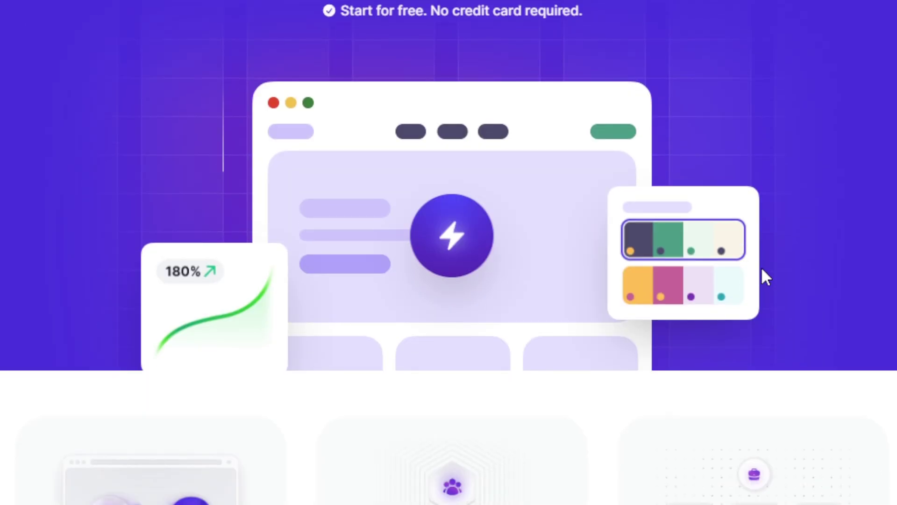
scroll(762, 270, "down", 2)
scroll(763, 270, "down", 2)
scroll(762, 270, "down", 2)
scroll(763, 271, "down", 4)
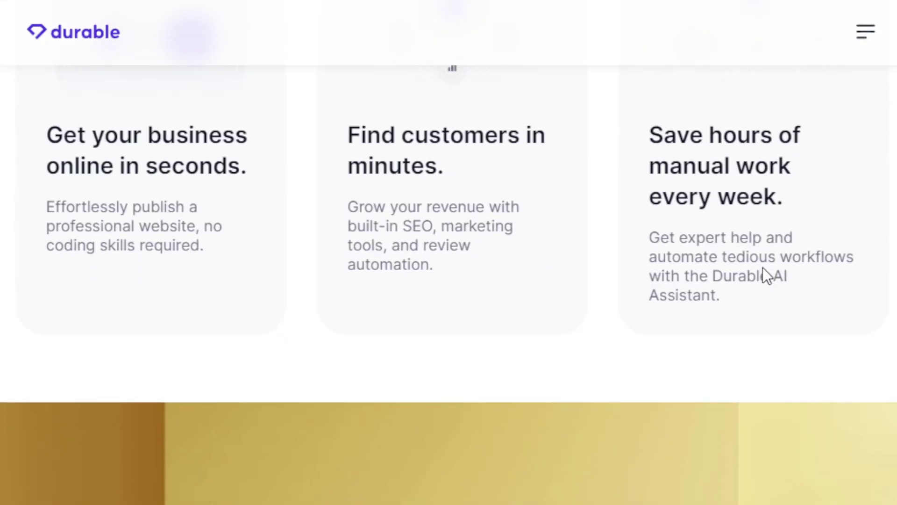
scroll(763, 271, "down", 5)
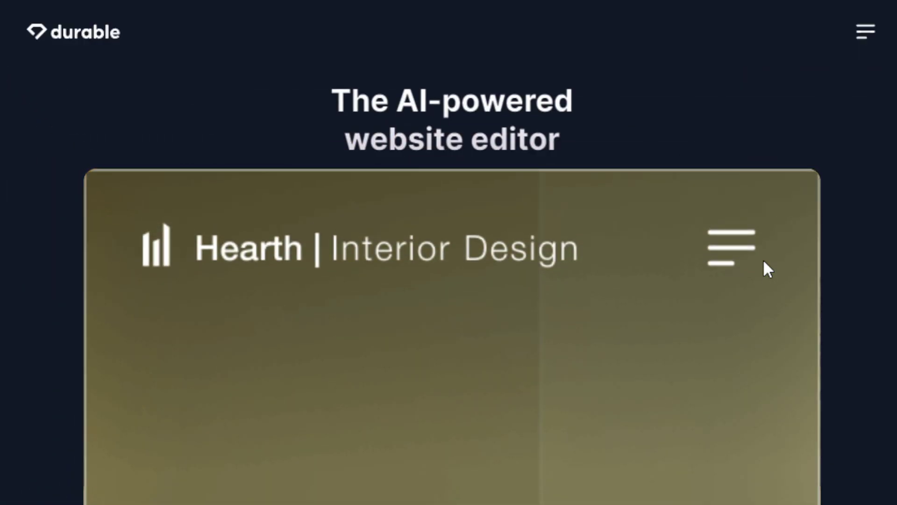
scroll(763, 259, "down", 1)
scroll(764, 262, "down", 2)
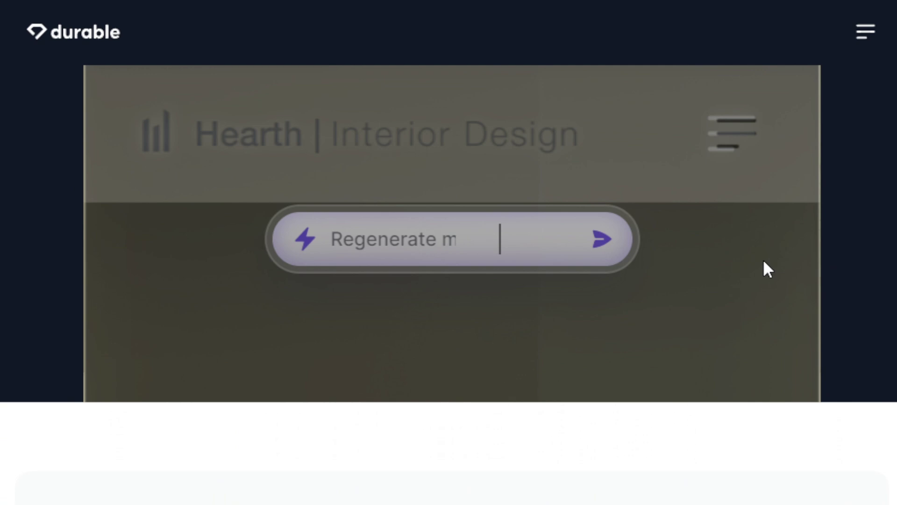
scroll(763, 259, "down", 2)
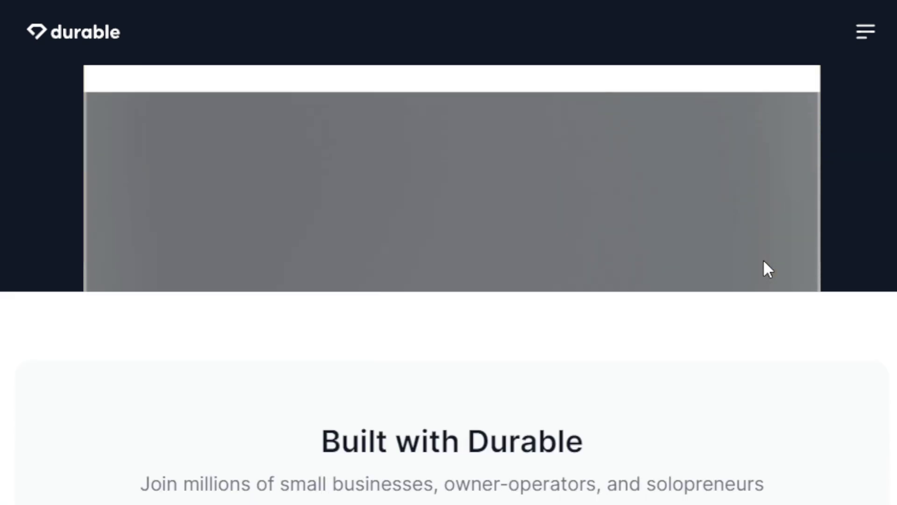
scroll(763, 259, "down", 4)
scroll(764, 260, "down", 2)
scroll(764, 260, "down", 2)
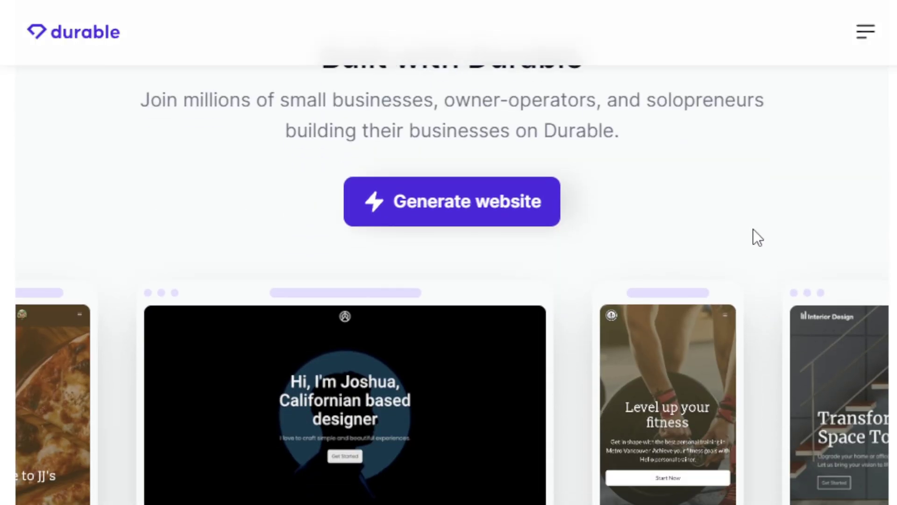
scroll(753, 231, "down", 2)
scroll(750, 226, "down", 3)
scroll(742, 219, "up", 2)
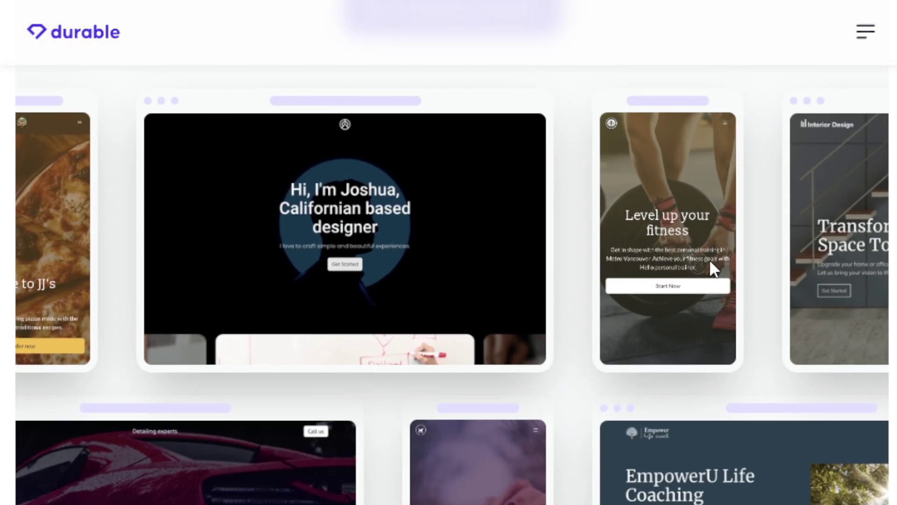
scroll(706, 266, "down", 4)
scroll(708, 261, "down", 2)
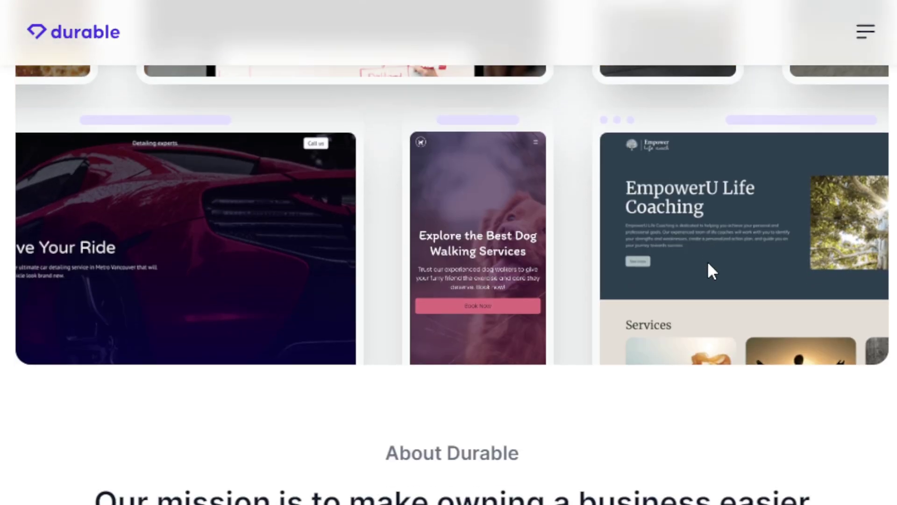
scroll(708, 262, "down", 4)
scroll(707, 263, "down", 4)
scroll(792, 257, "down", 2)
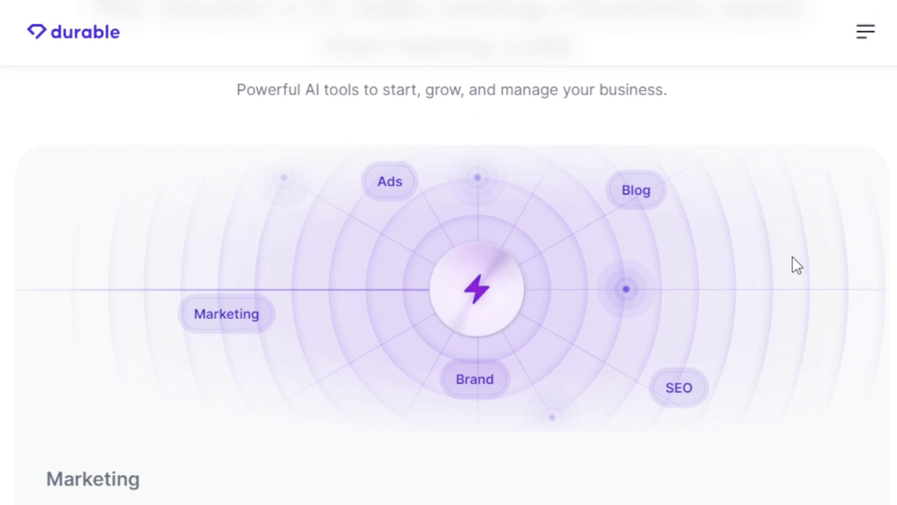
scroll(793, 256, "down", 6)
scroll(793, 257, "down", 4)
scroll(792, 257, "down", 3)
scroll(792, 257, "down", 1)
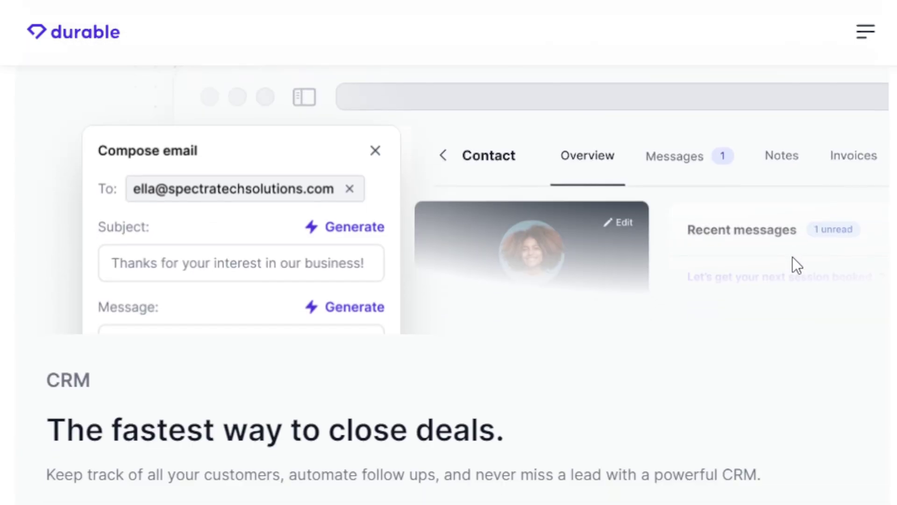
scroll(793, 257, "down", 9)
scroll(793, 257, "down", 1)
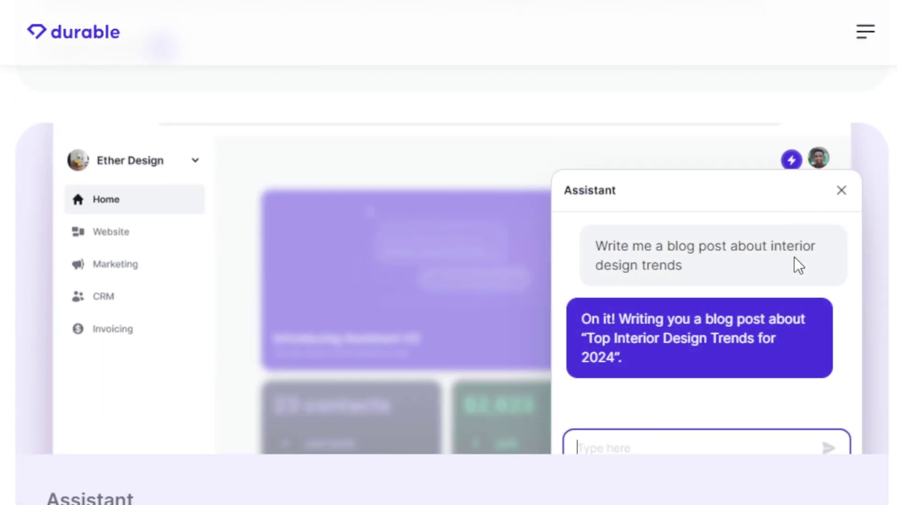
scroll(795, 257, "down", 2)
scroll(794, 255, "down", 2)
scroll(795, 256, "down", 7)
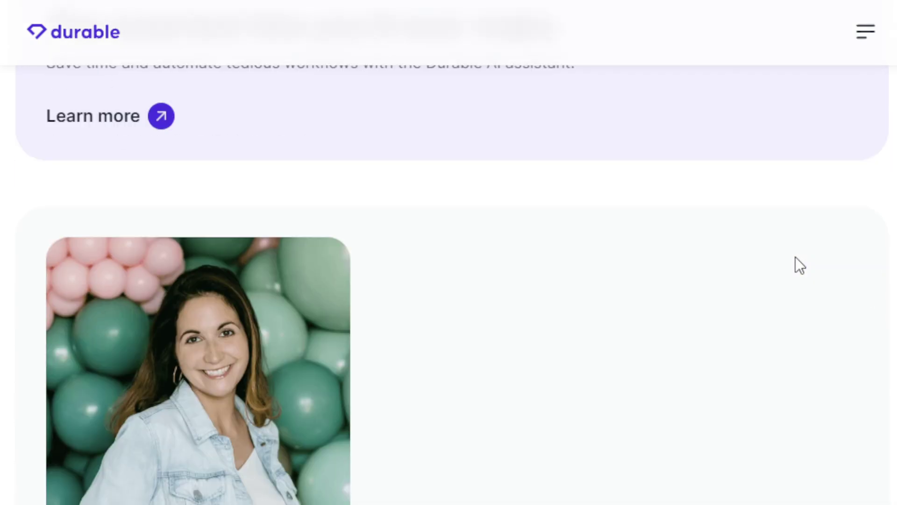
scroll(795, 257, "down", 1)
scroll(799, 266, "down", 8)
scroll(802, 280, "down", 5)
scroll(802, 318, "down", 6)
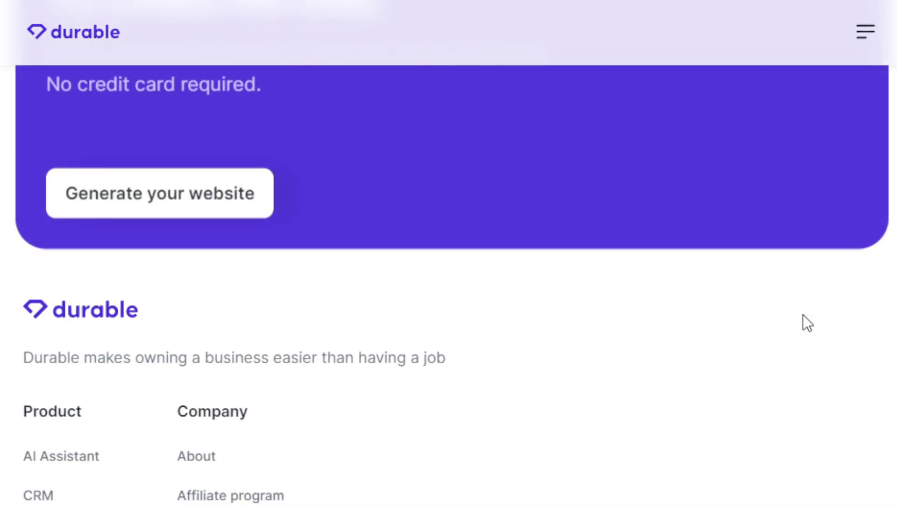
Step: Scroll back up to Durable's top hero section
scroll(801, 318, "up", 1)
scroll(794, 327, "up", 15)
scroll(785, 346, "up", 5)
scroll(781, 348, "up", 5)
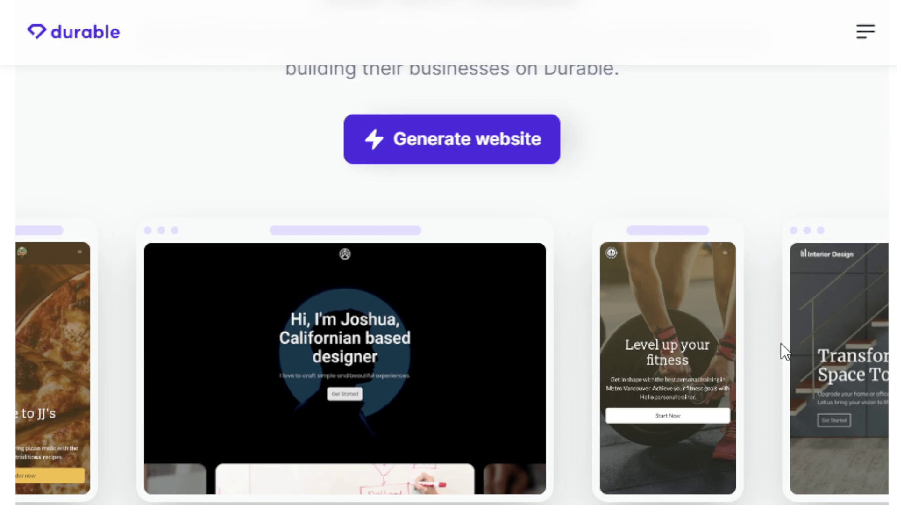
scroll(782, 343, "up", 5)
scroll(783, 341, "up", 4)
scroll(783, 343, "up", 5)
scroll(783, 345, "up", 5)
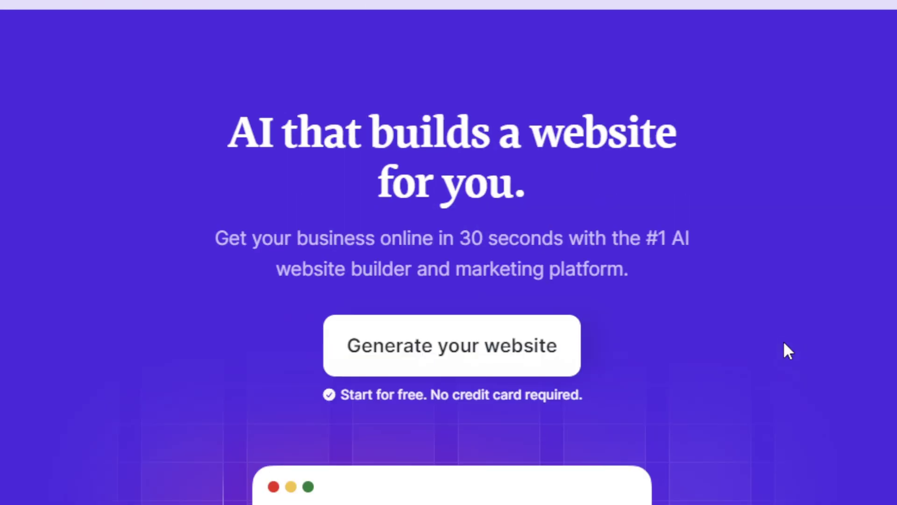
left_click(474, 356)
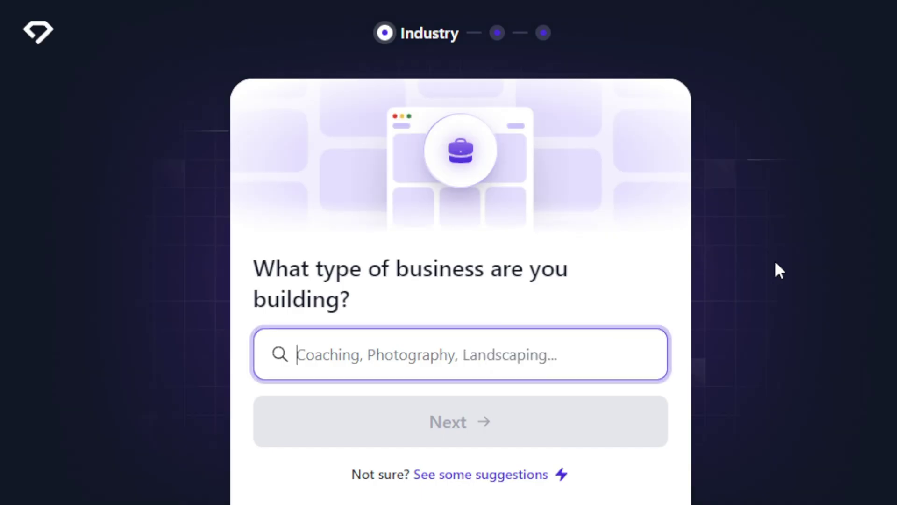
left_click(458, 363)
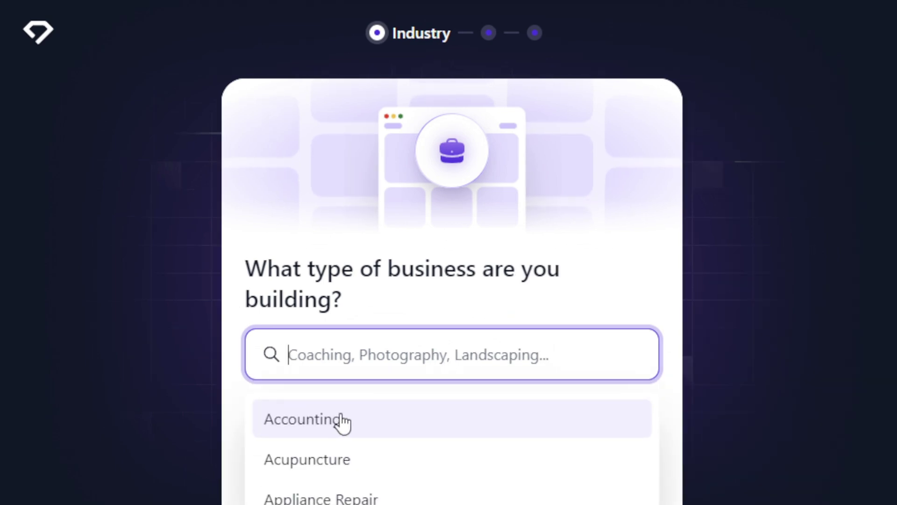
scroll(355, 416, "down", 2)
scroll(365, 411, "down", 4)
scroll(363, 421, "down", 2)
scroll(701, 313, "down", 2)
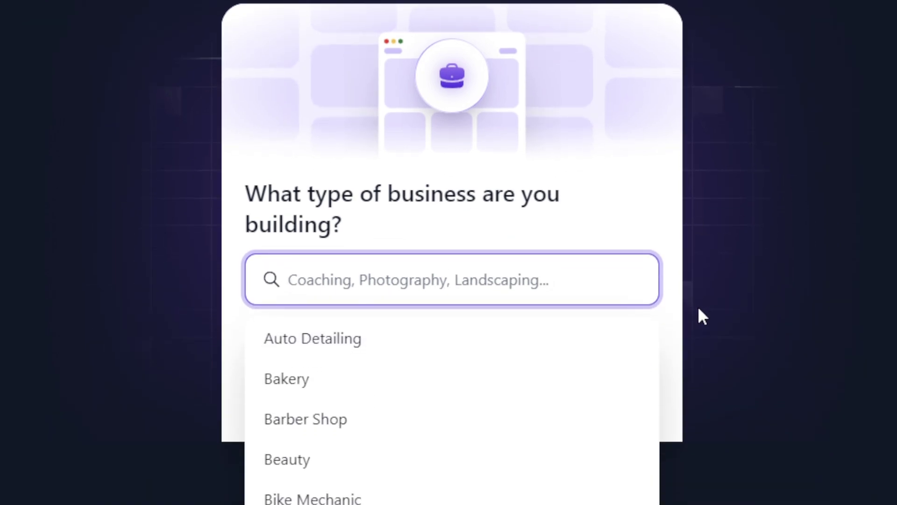
scroll(360, 423, "down", 2)
scroll(380, 421, "down", 3)
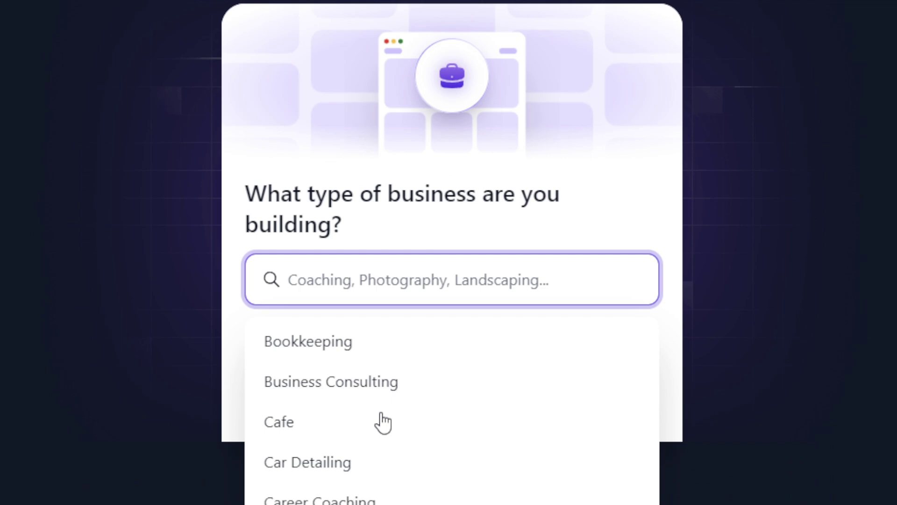
scroll(382, 423, "up", 3)
scroll(382, 423, "up", 2)
scroll(382, 422, "up", 3)
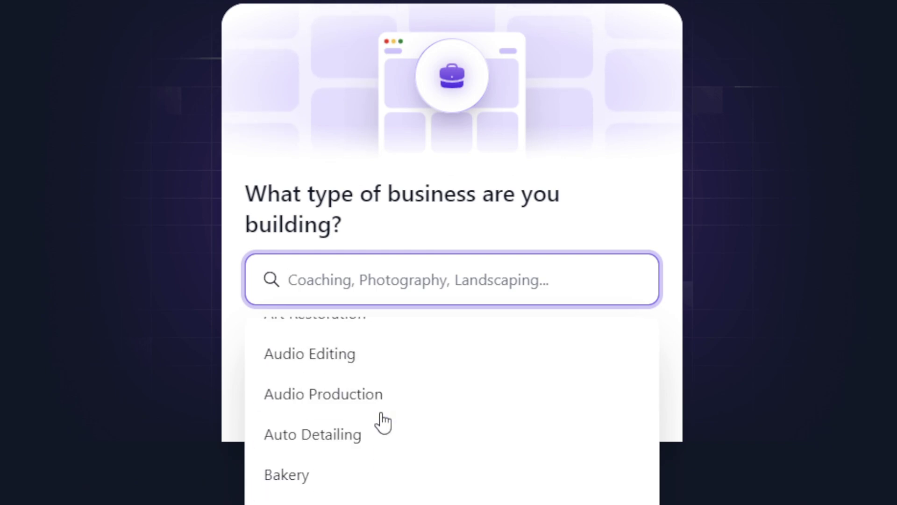
scroll(383, 423, "down", 3)
scroll(383, 423, "down", 2)
scroll(384, 423, "down", 3)
scroll(383, 423, "down", 3)
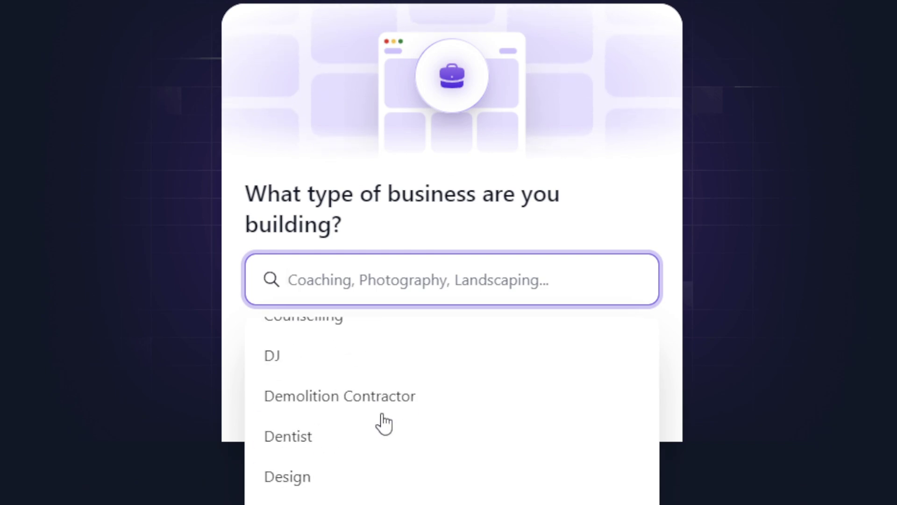
scroll(384, 423, "down", 2)
scroll(384, 423, "down", 3)
scroll(383, 422, "down", 4)
scroll(383, 422, "down", 2)
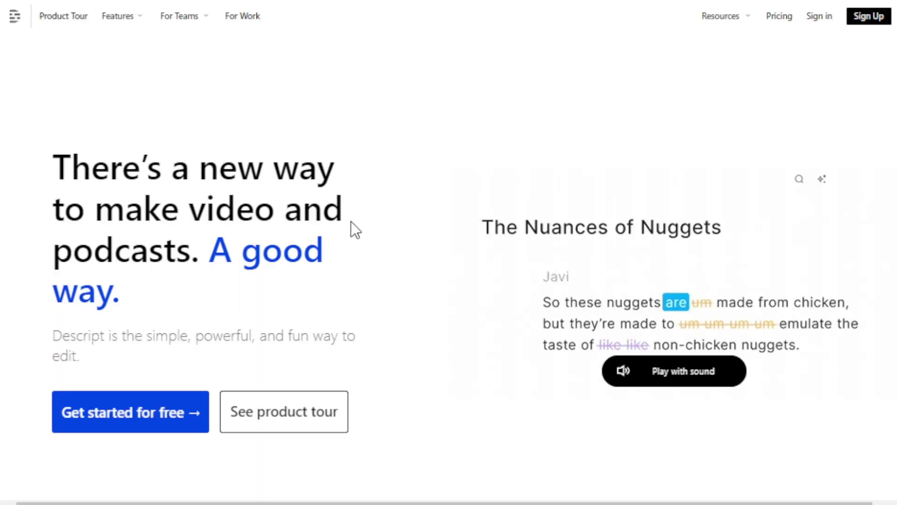
Step: Scroll down Descript's homepage through its opening feature sections
scroll(386, 235, "down", 3)
scroll(385, 236, "down", 7)
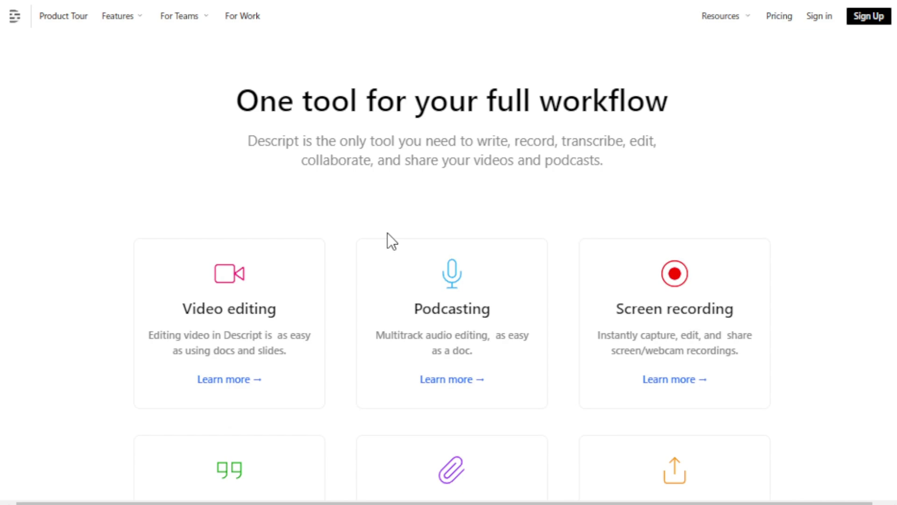
scroll(388, 232, "down", 2)
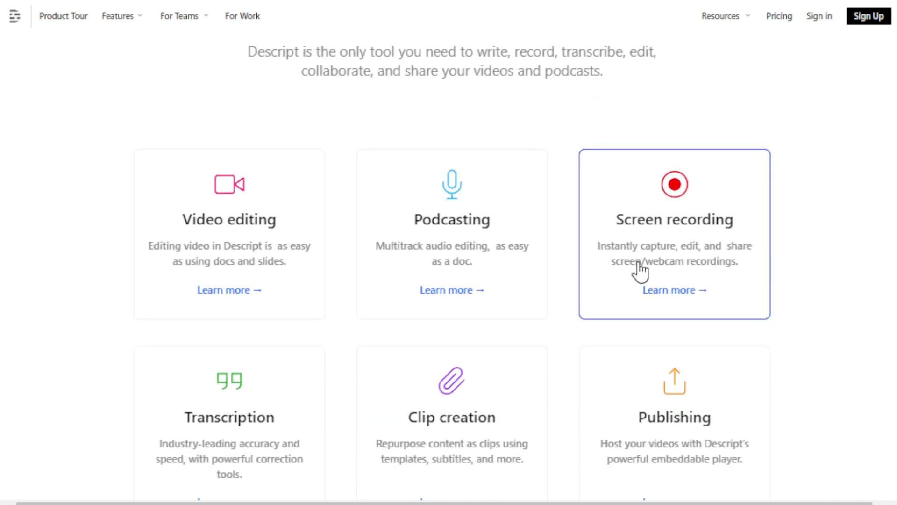
scroll(641, 273, "down", 2)
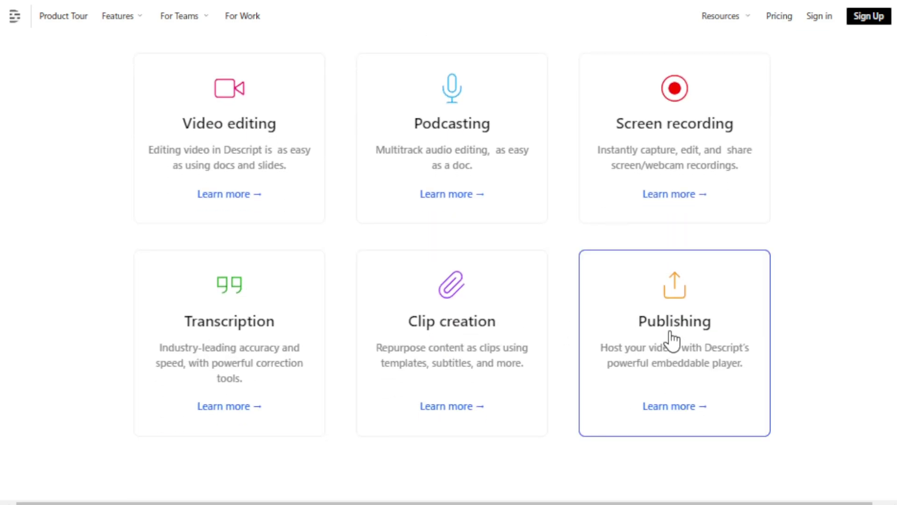
scroll(671, 340, "down", 1)
scroll(686, 293, "down", 5)
scroll(834, 308, "down", 4)
scroll(813, 308, "down", 2)
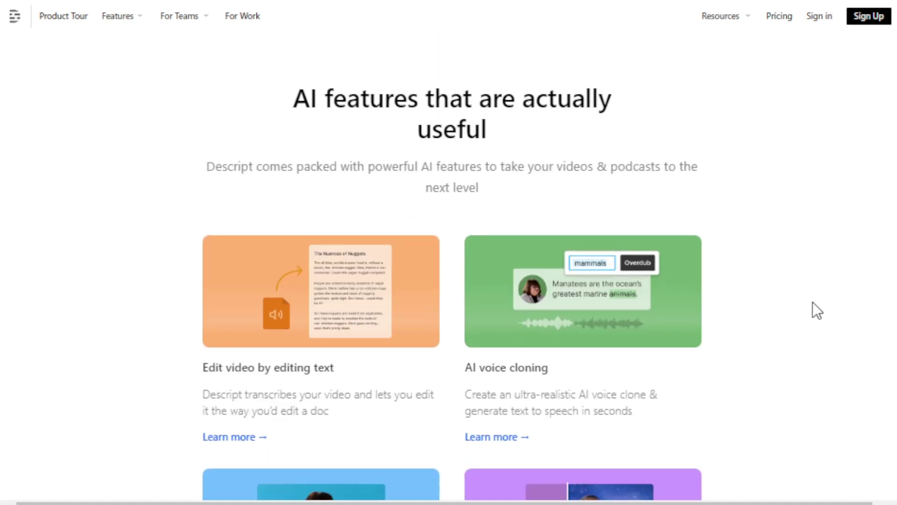
scroll(812, 302, "down", 2)
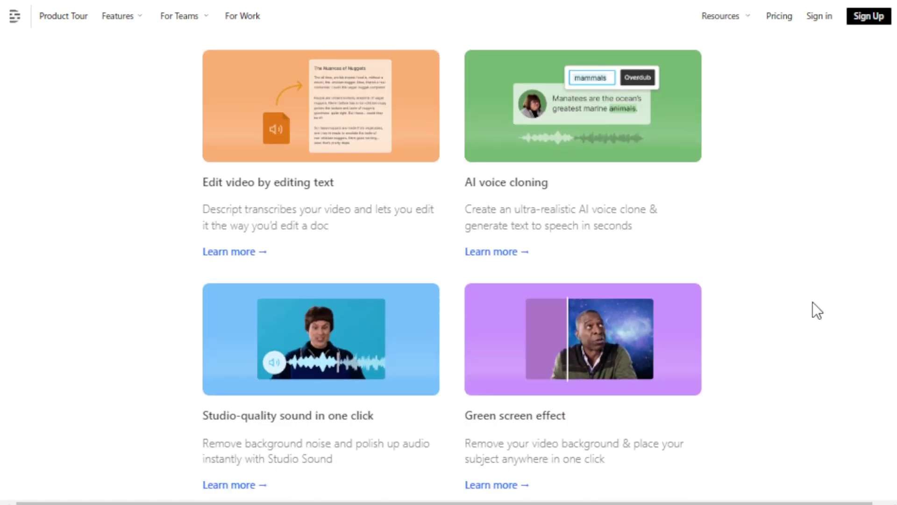
scroll(812, 301, "down", 2)
scroll(812, 301, "down", 2)
scroll(812, 302, "down", 2)
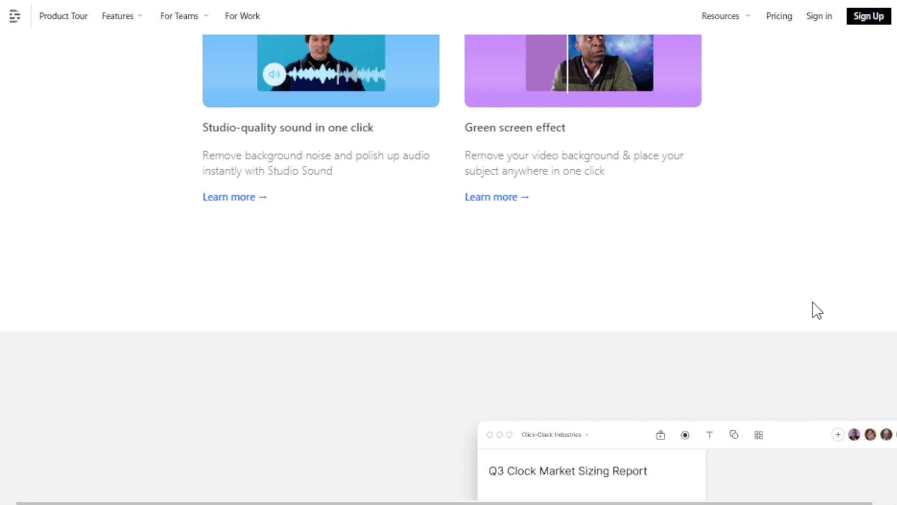
scroll(812, 302, "down", 2)
scroll(812, 302, "down", 4)
scroll(812, 302, "down", 2)
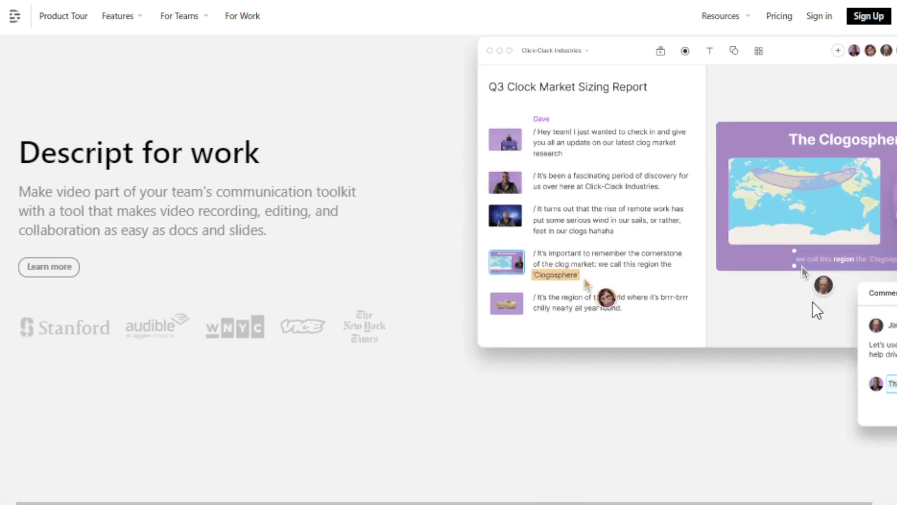
scroll(812, 301, "down", 2)
scroll(812, 302, "down", 6)
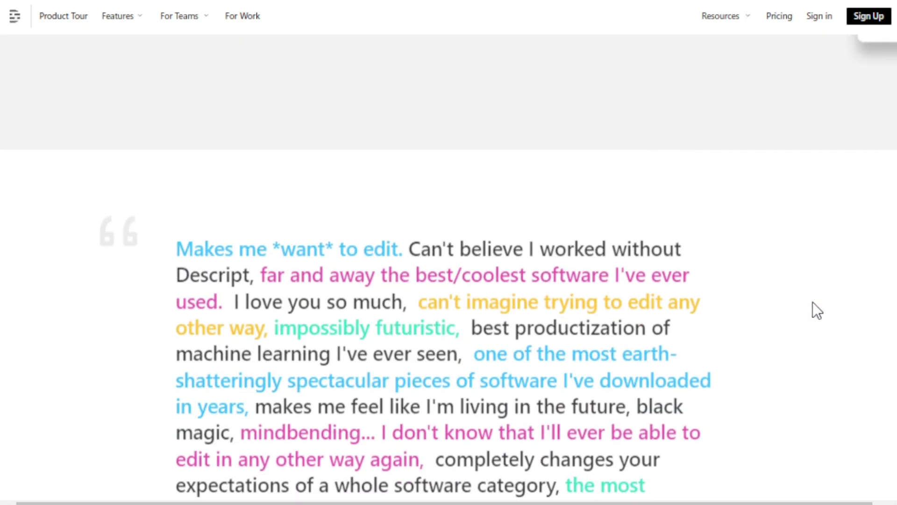
scroll(812, 302, "down", 2)
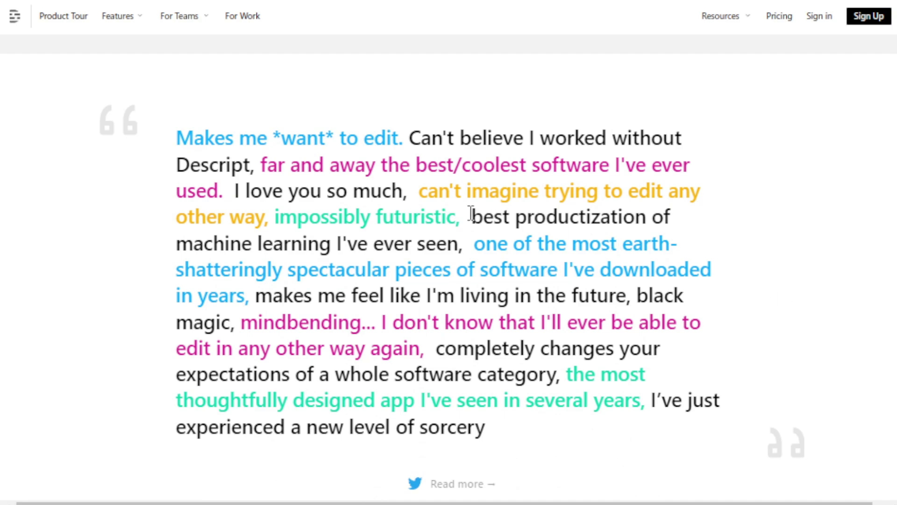
scroll(800, 307, "down", 8)
scroll(800, 308, "down", 2)
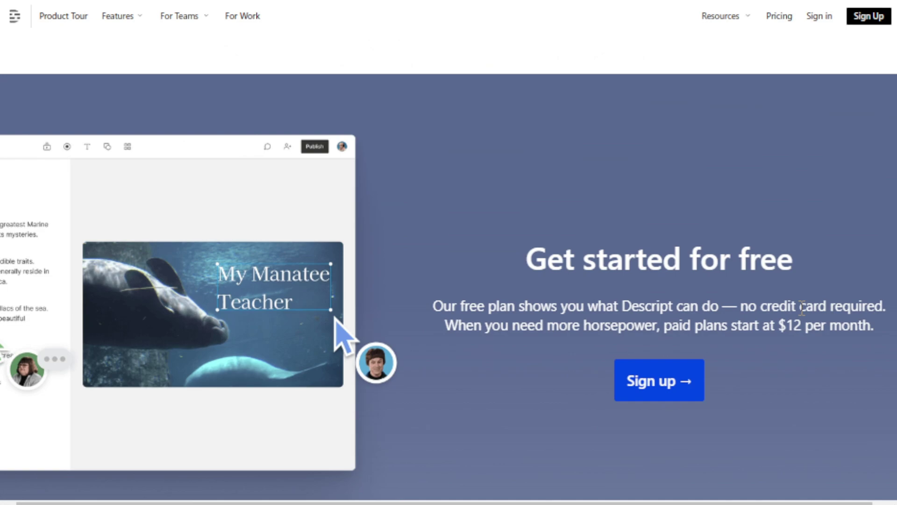
scroll(802, 307, "down", 2)
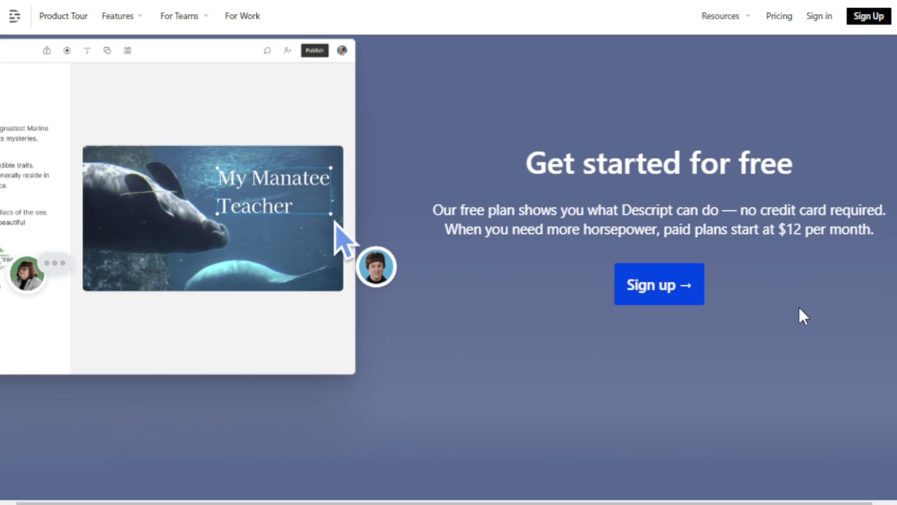
scroll(799, 308, "down", 5)
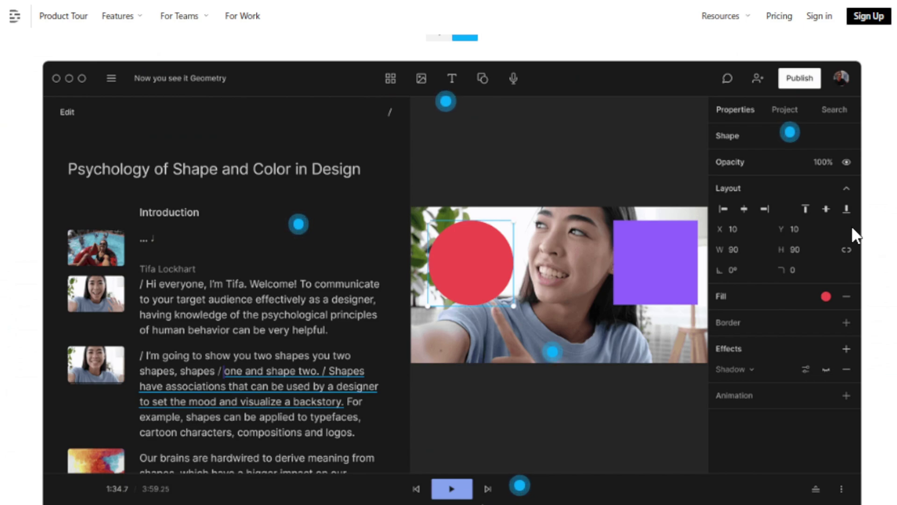
scroll(851, 225, "down", 2)
scroll(852, 226, "down", 4)
scroll(851, 225, "down", 4)
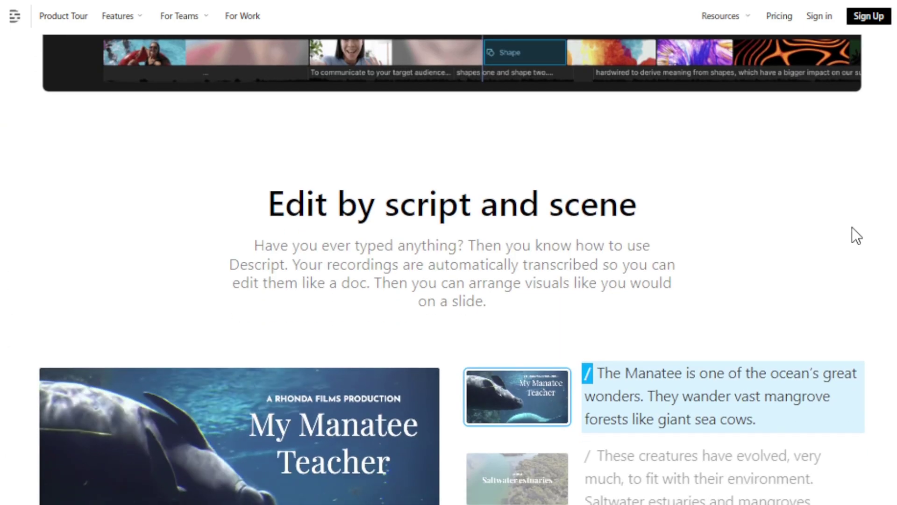
scroll(851, 227, "down", 4)
scroll(851, 234, "down", 1)
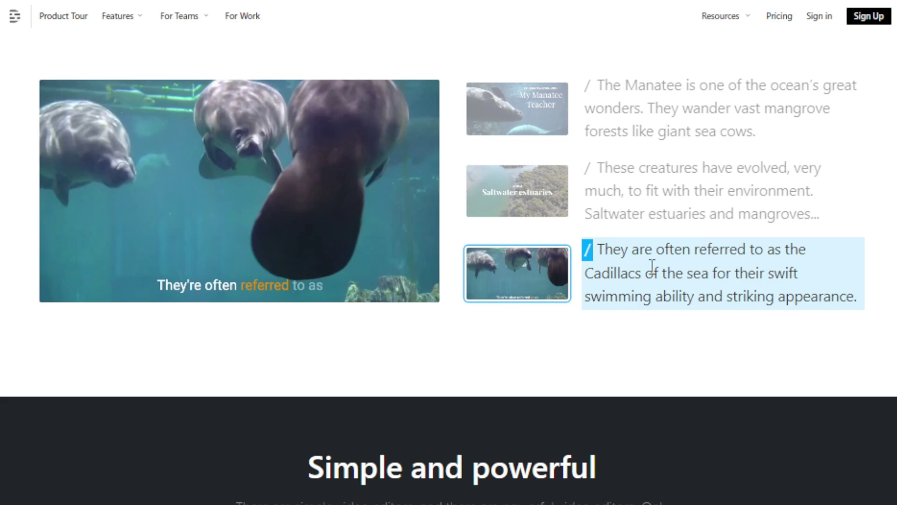
Step: Step the manatee demo through its script passages, then scroll on through AI tools, templates and stock media
left_click(638, 114)
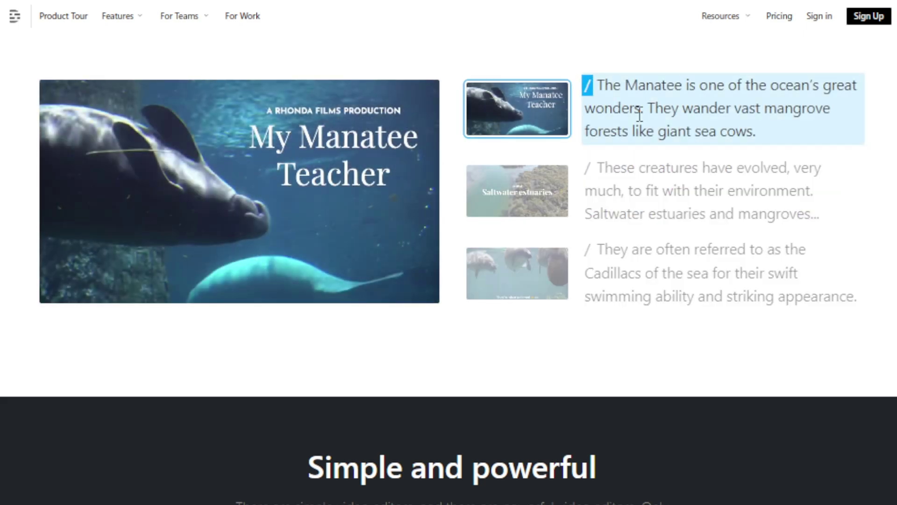
left_click(531, 215)
scroll(530, 216, "down", 5)
scroll(533, 205, "down", 2)
scroll(608, 163, "down", 4)
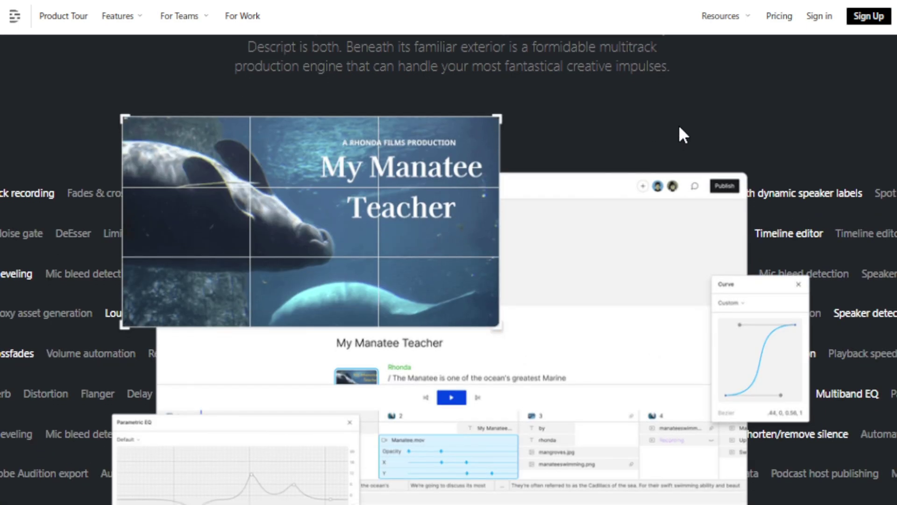
scroll(561, 121, "down", 2)
scroll(621, 226, "down", 4)
scroll(621, 223, "down", 2)
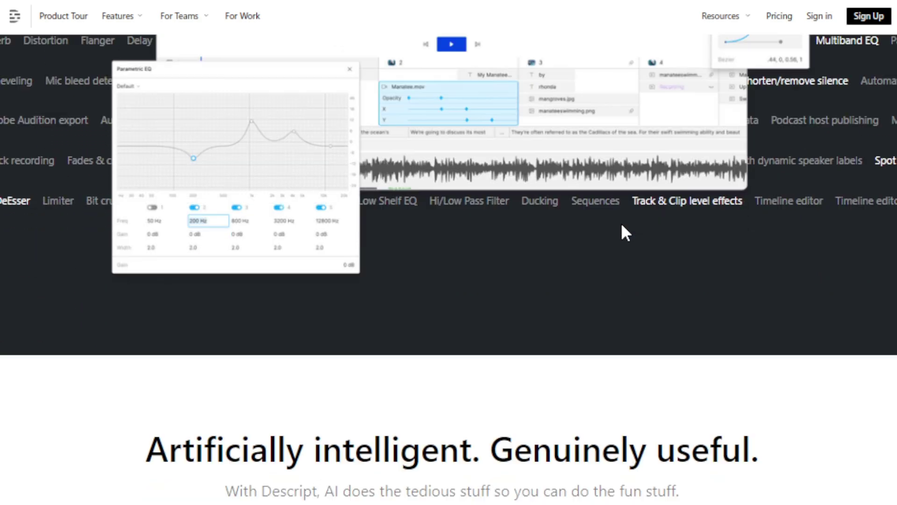
scroll(637, 206, "down", 4)
scroll(650, 204, "down", 6)
scroll(765, 208, "down", 4)
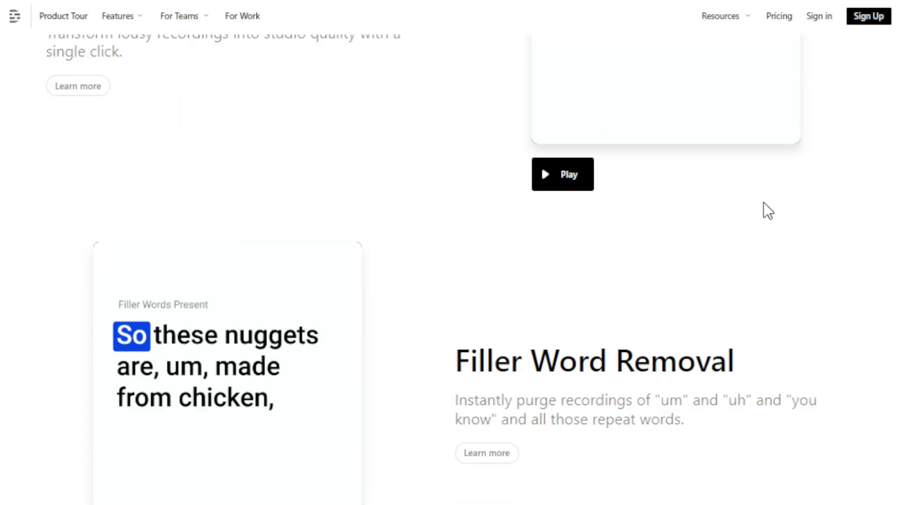
scroll(785, 215, "down", 3)
scroll(793, 215, "down", 4)
scroll(788, 205, "down", 2)
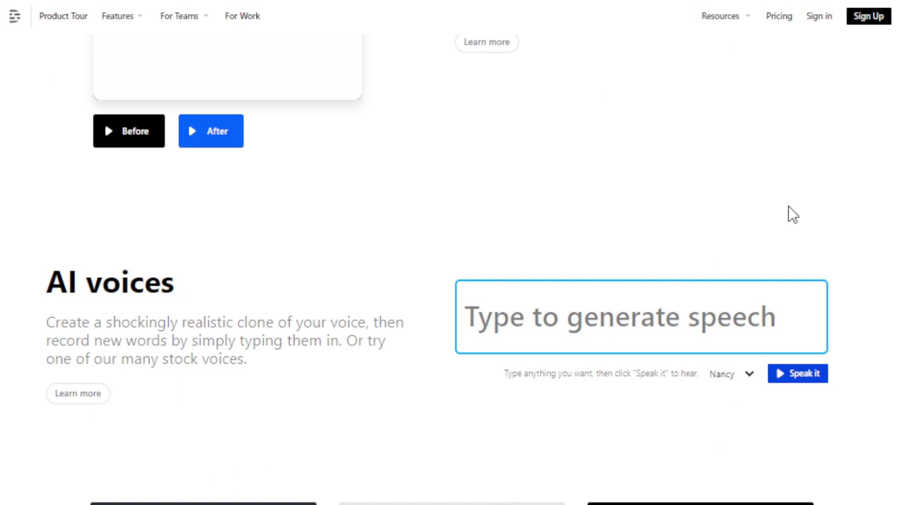
scroll(788, 206, "down", 1)
scroll(808, 195, "down", 1)
scroll(811, 202, "down", 4)
scroll(818, 198, "down", 1)
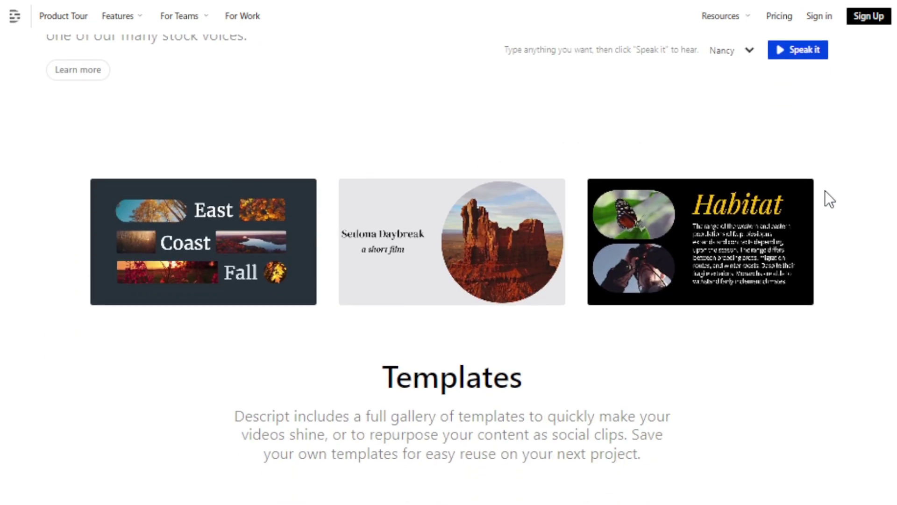
scroll(826, 197, "down", 1)
scroll(830, 197, "down", 2)
scroll(827, 190, "down", 1)
scroll(827, 189, "down", 1)
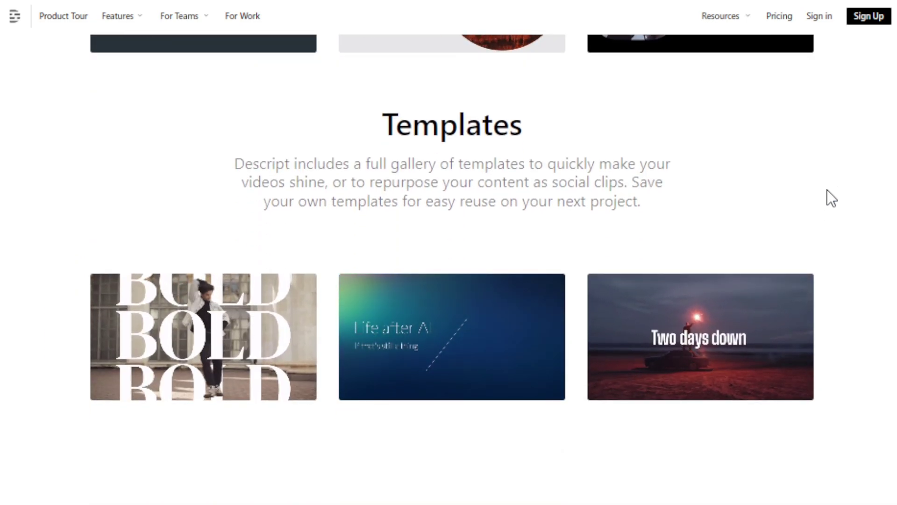
scroll(826, 190, "down", 4)
scroll(826, 190, "down", 4)
scroll(827, 190, "down", 1)
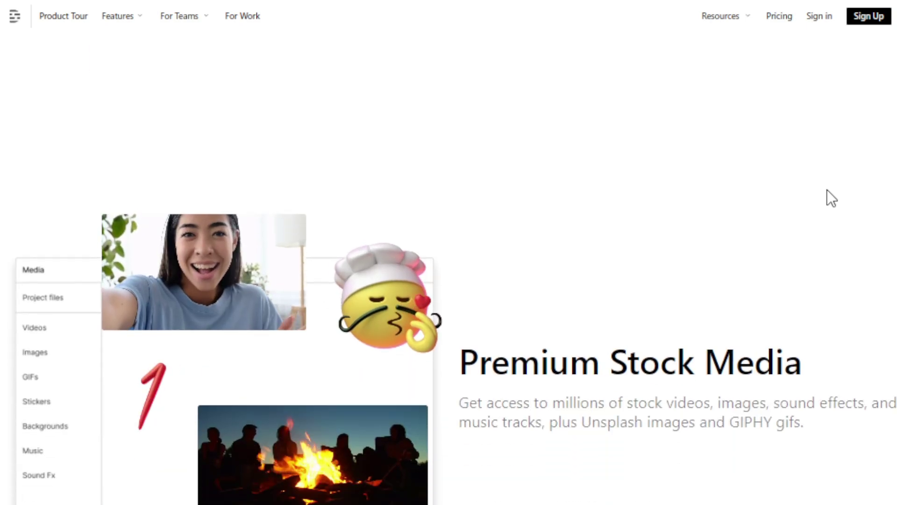
scroll(827, 189, "down", 2)
scroll(828, 190, "down", 1)
scroll(828, 190, "down", 6)
scroll(828, 190, "down", 4)
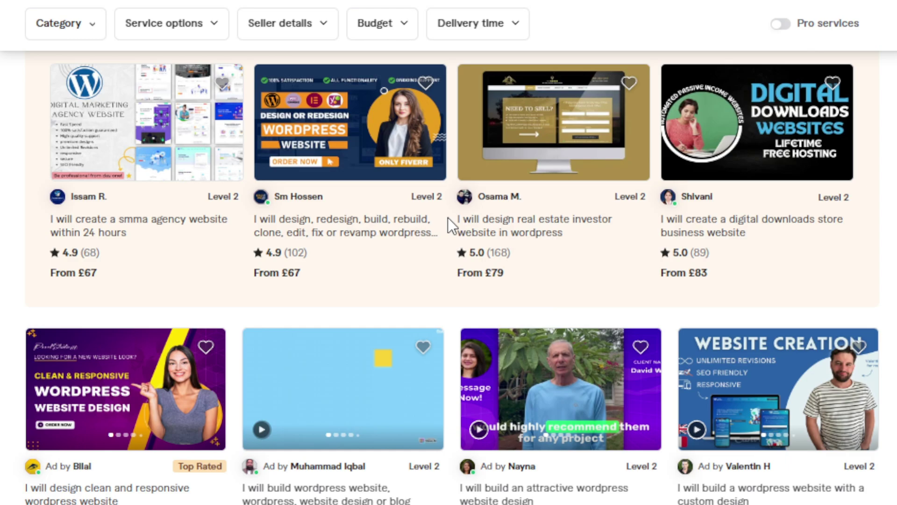
scroll(448, 217, "down", 4)
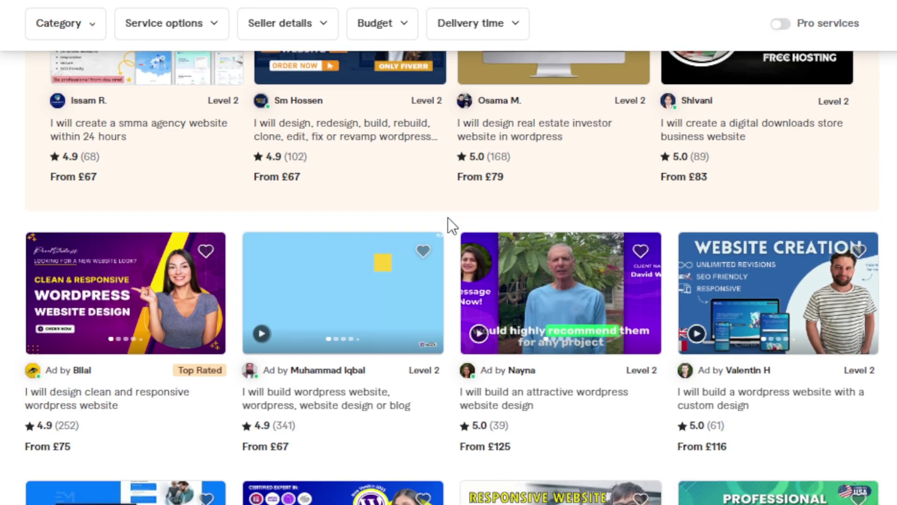
scroll(447, 225, "down", 2)
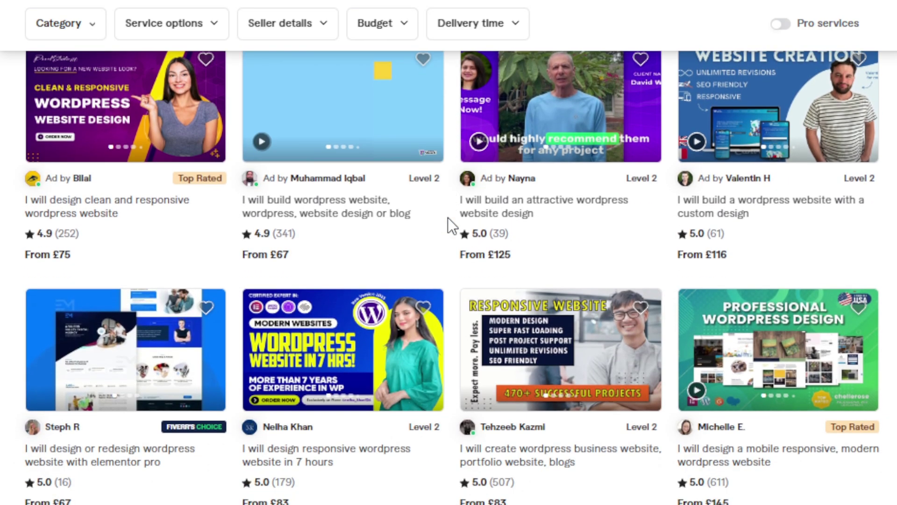
scroll(448, 227, "down", 2)
scroll(447, 219, "down", 2)
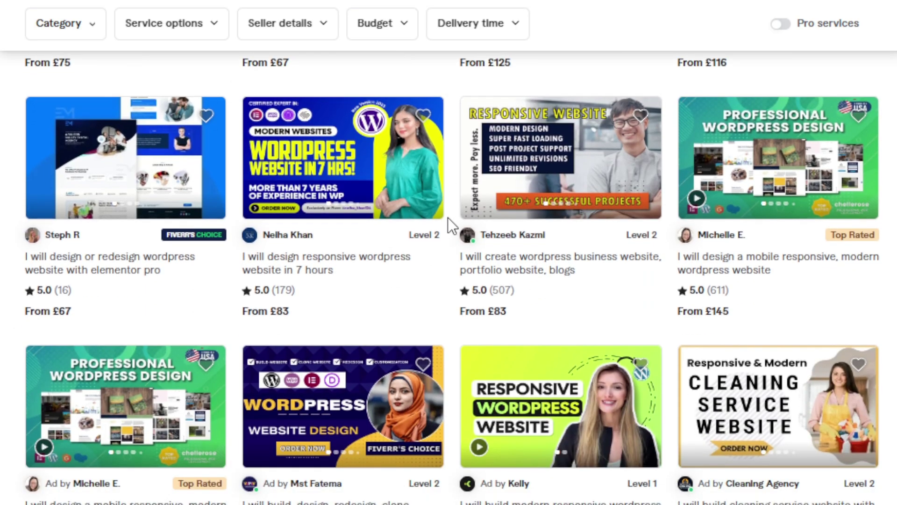
scroll(447, 219, "down", 4)
scroll(448, 219, "down", 2)
scroll(447, 217, "down", 2)
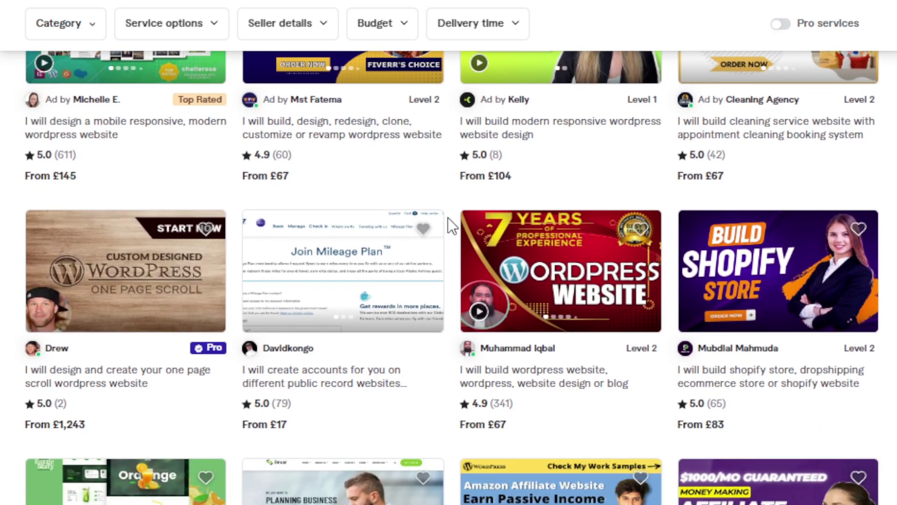
scroll(448, 218, "down", 1)
scroll(447, 217, "down", 3)
scroll(447, 217, "down", 2)
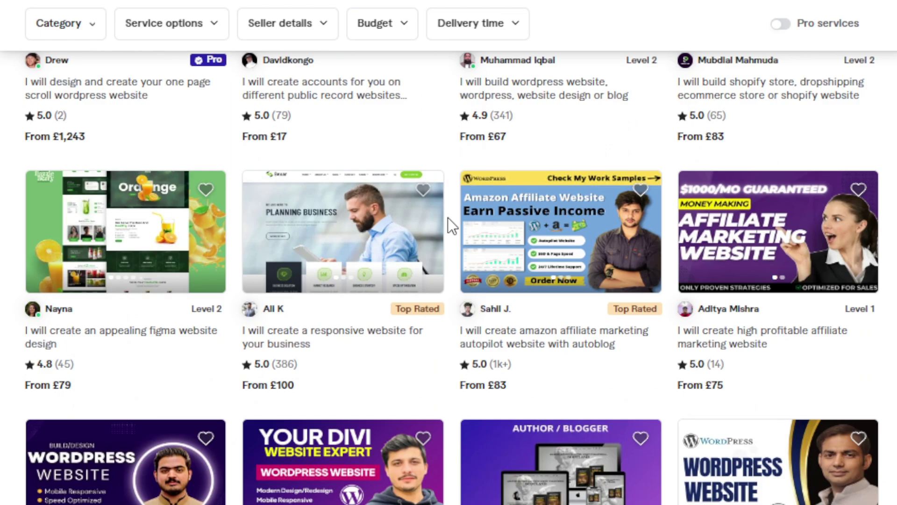
scroll(447, 217, "down", 2)
scroll(447, 218, "down", 3)
scroll(448, 217, "down", 1)
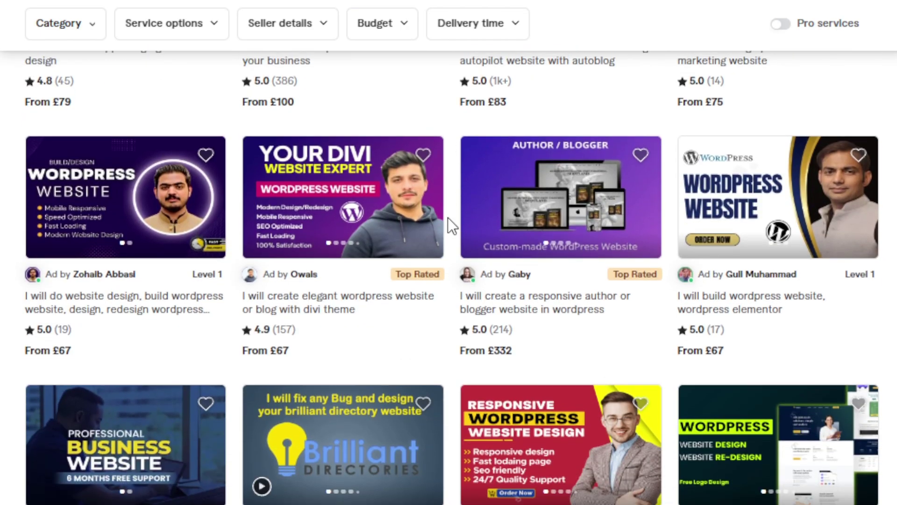
scroll(448, 217, "up", 6)
scroll(448, 218, "up", 1)
scroll(448, 217, "up", 7)
scroll(448, 217, "up", 3)
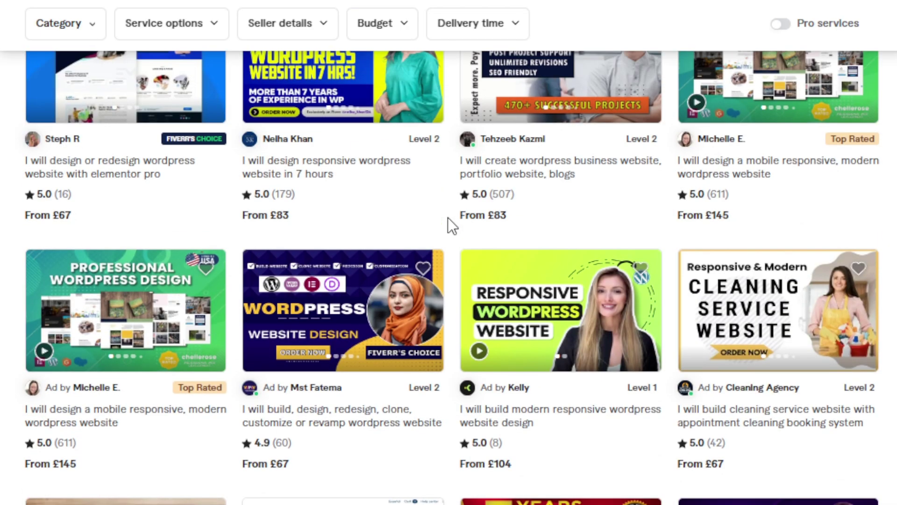
scroll(447, 217, "up", 4)
scroll(448, 217, "up", 5)
scroll(448, 217, "up", 1)
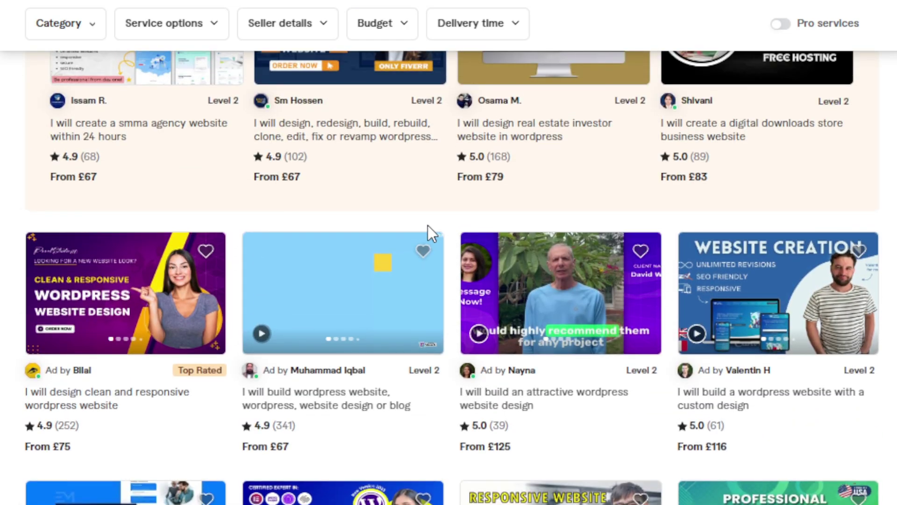
scroll(427, 225, "up", 4)
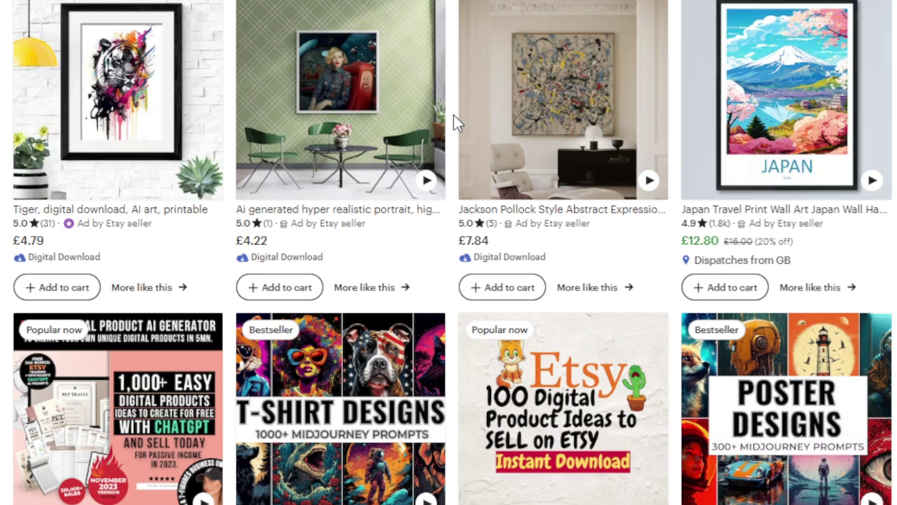
scroll(453, 123, "down", 2)
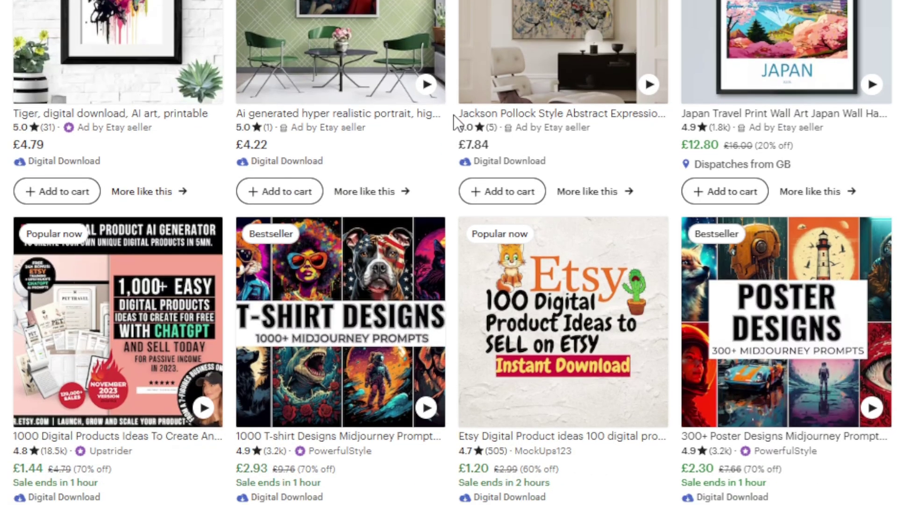
scroll(453, 116, "down", 5)
scroll(453, 116, "down", 1)
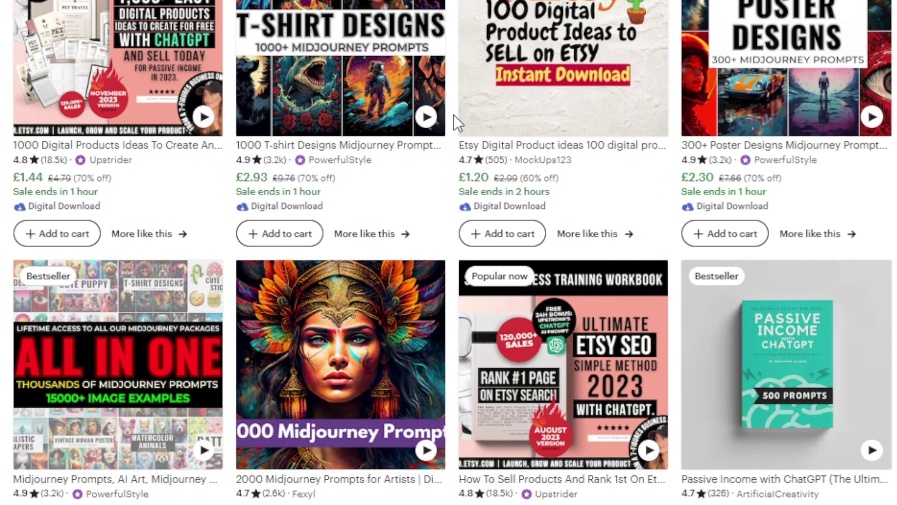
scroll(453, 115, "down", 2)
scroll(453, 115, "down", 2)
scroll(453, 115, "down", 2)
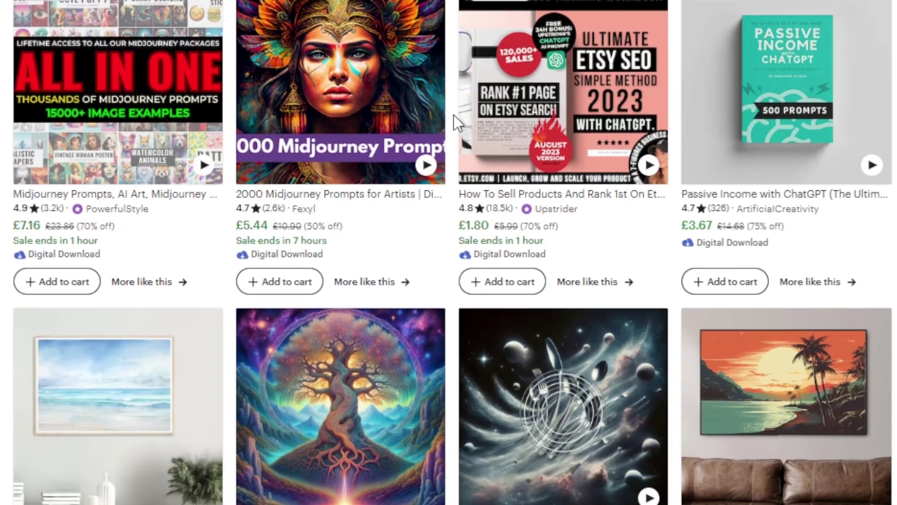
scroll(453, 115, "down", 2)
scroll(453, 115, "down", 2)
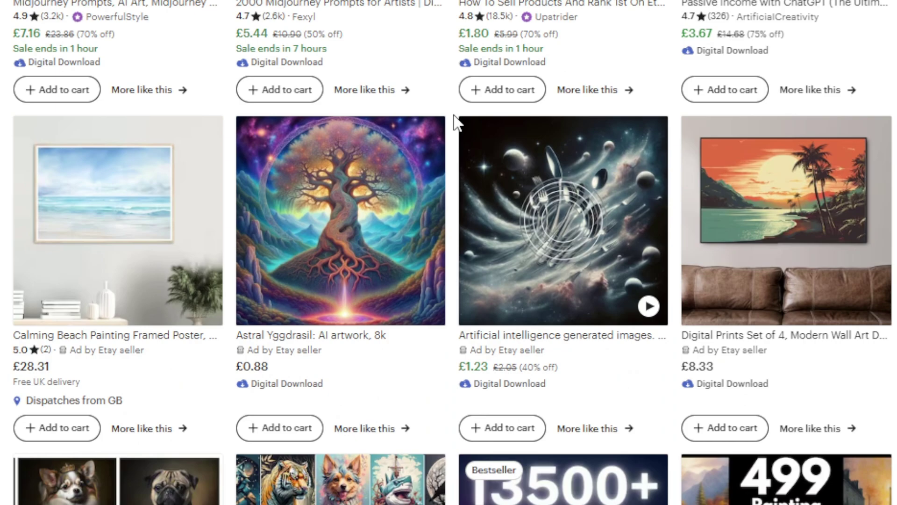
scroll(453, 115, "down", 2)
scroll(453, 115, "down", 2)
scroll(453, 115, "down", 3)
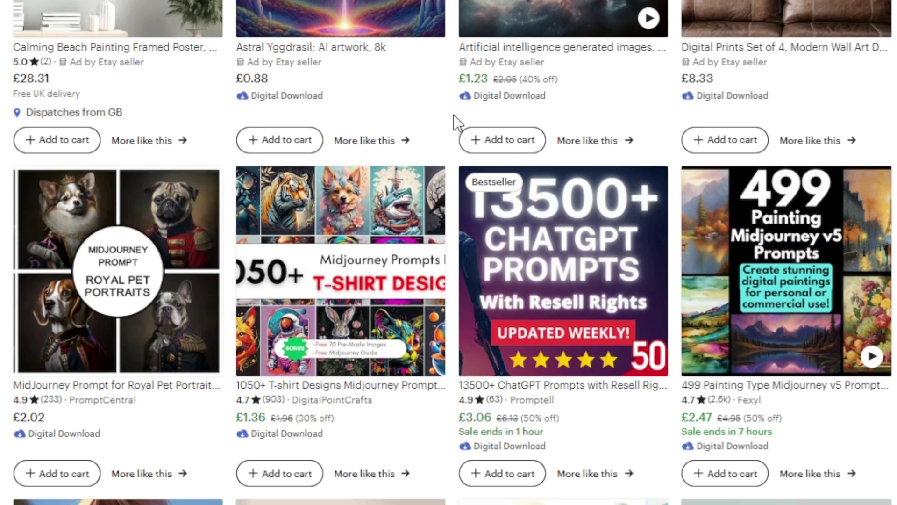
scroll(453, 115, "down", 3)
scroll(454, 115, "down", 2)
scroll(453, 115, "down", 2)
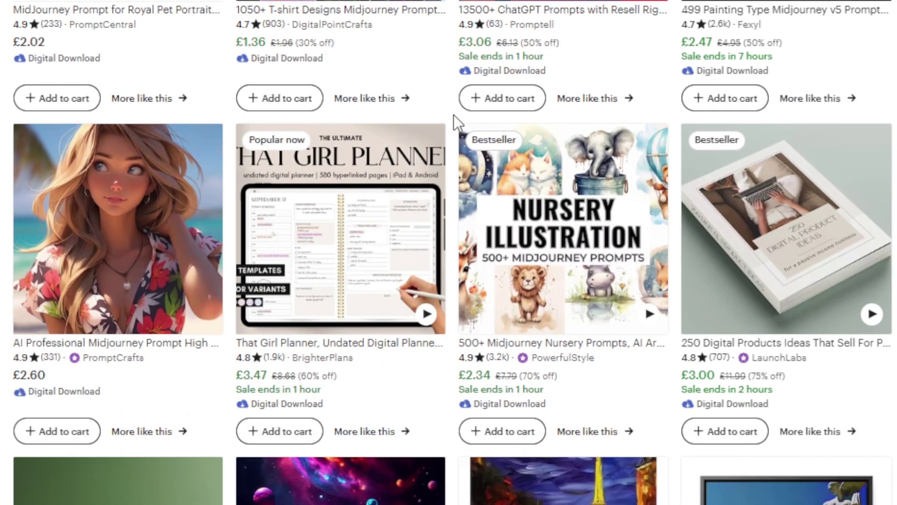
scroll(453, 115, "down", 2)
scroll(454, 122, "down", 2)
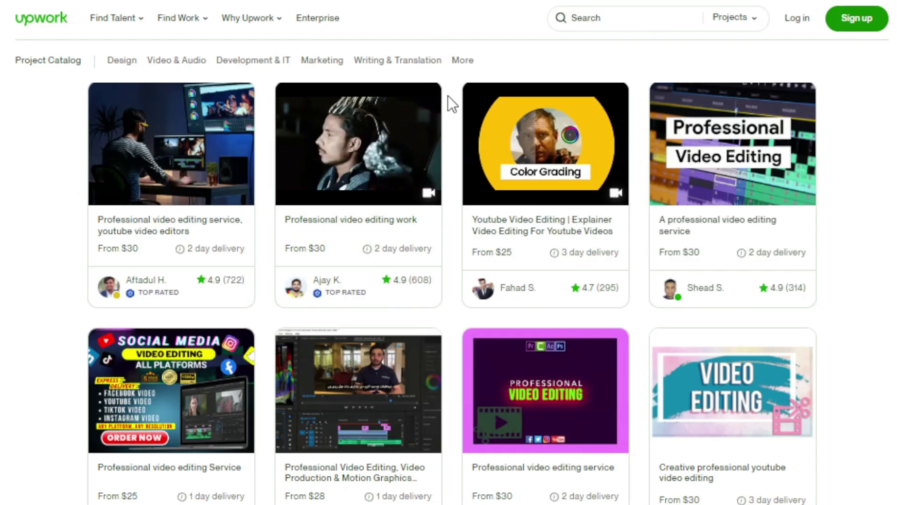
scroll(448, 96, "down", 2)
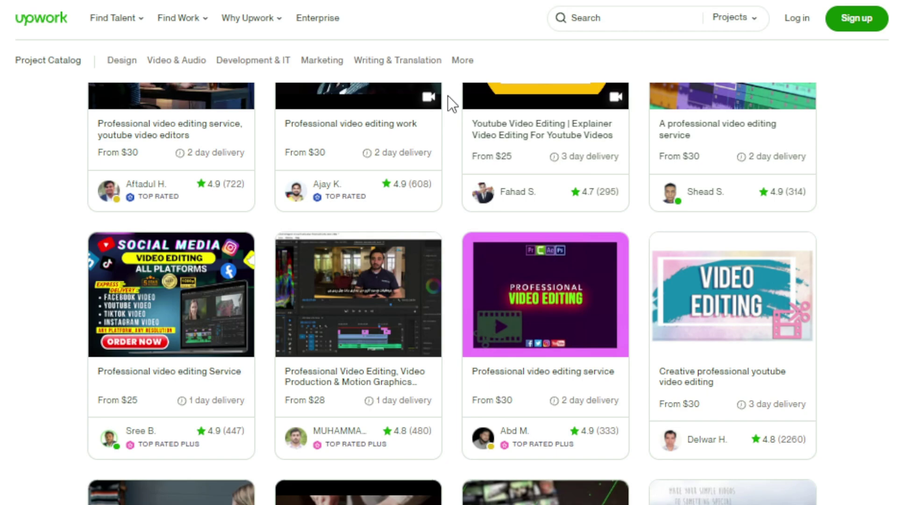
scroll(448, 95, "down", 1)
scroll(447, 95, "down", 1)
scroll(448, 96, "down", 2)
scroll(448, 96, "down", 3)
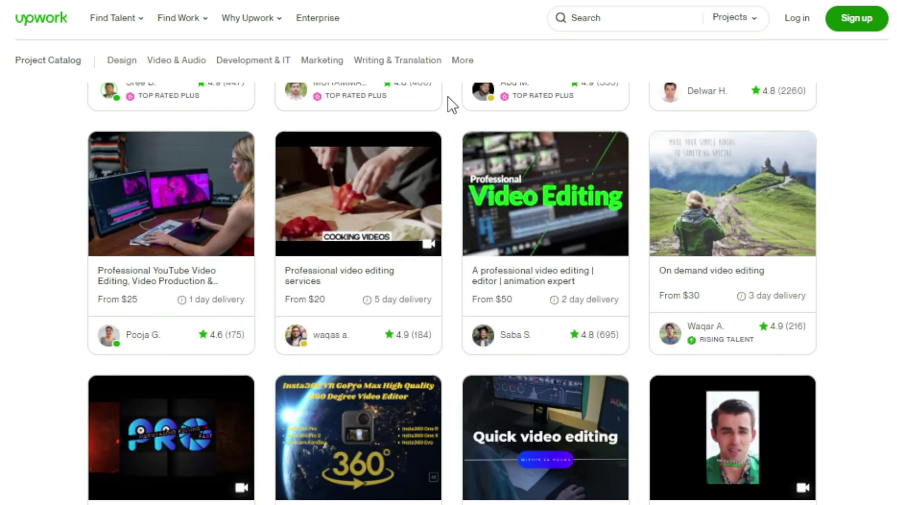
scroll(448, 96, "down", 1)
scroll(448, 96, "down", 2)
scroll(448, 96, "down", 1)
scroll(448, 96, "down", 1)
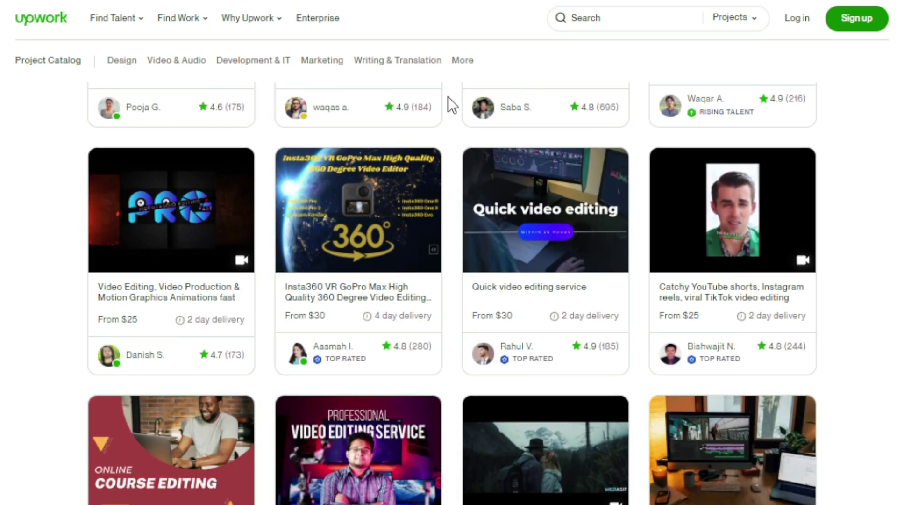
scroll(448, 96, "down", 2)
scroll(447, 97, "down", 2)
scroll(447, 97, "down", 1)
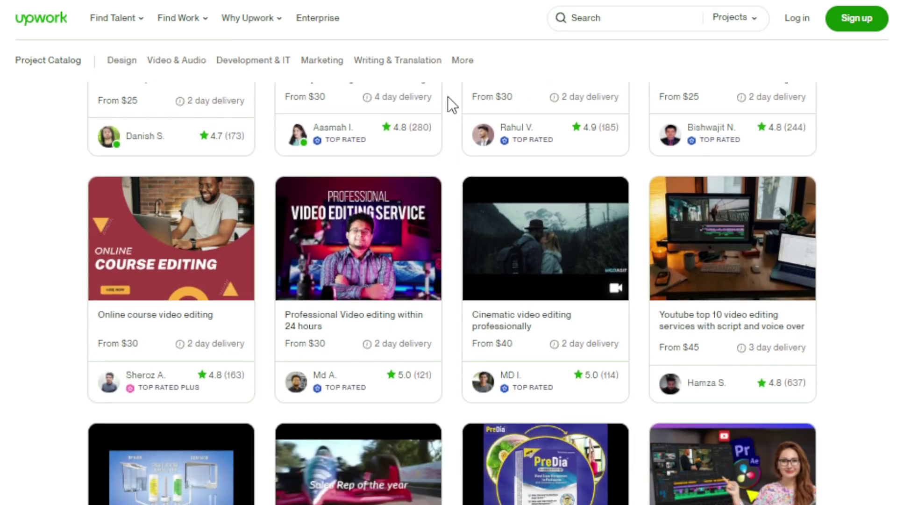
scroll(447, 96, "down", 2)
scroll(447, 96, "down", 2)
scroll(448, 96, "down", 2)
scroll(447, 96, "down", 2)
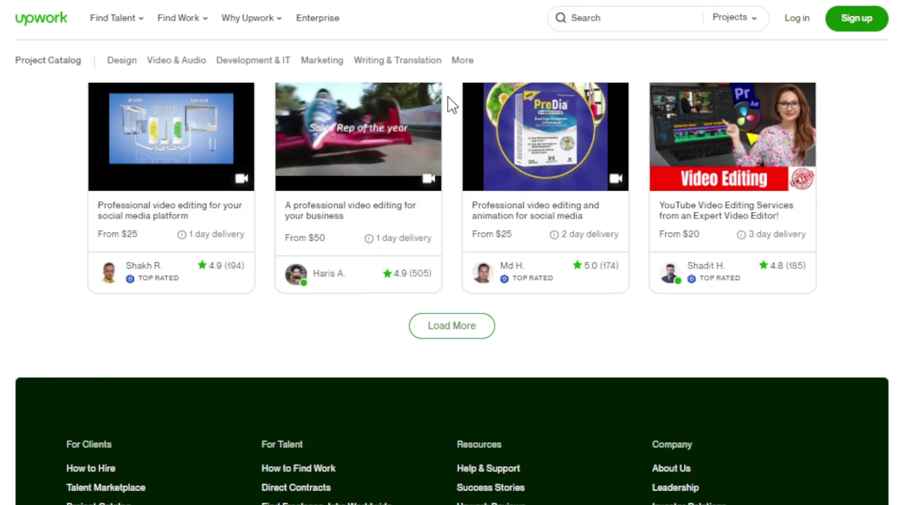
scroll(448, 96, "up", 2)
scroll(448, 96, "up", 3)
scroll(448, 97, "up", 4)
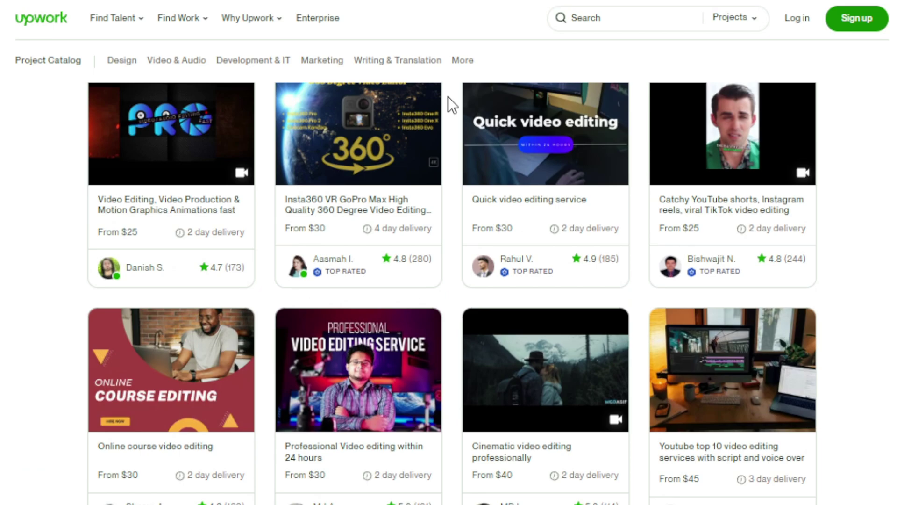
scroll(447, 96, "up", 6)
scroll(447, 96, "up", 2)
scroll(447, 97, "up", 4)
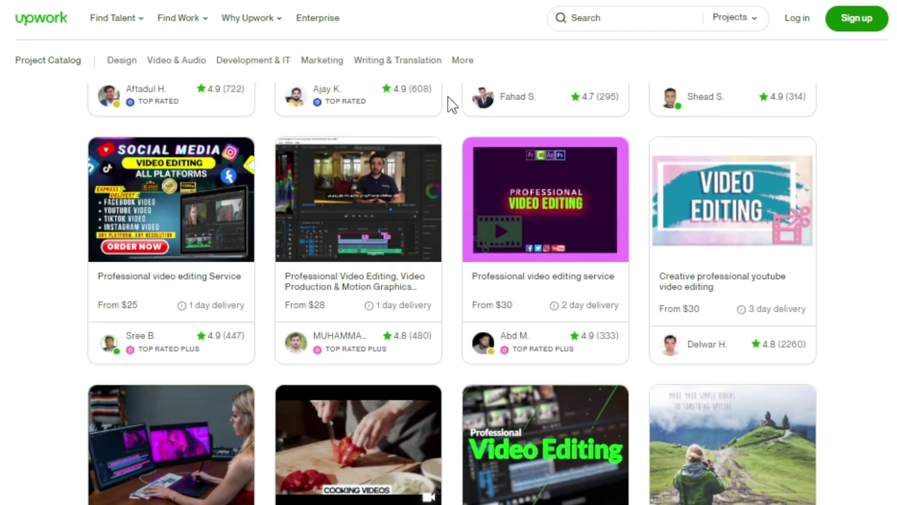
scroll(447, 96, "up", 3)
scroll(448, 96, "up", 3)
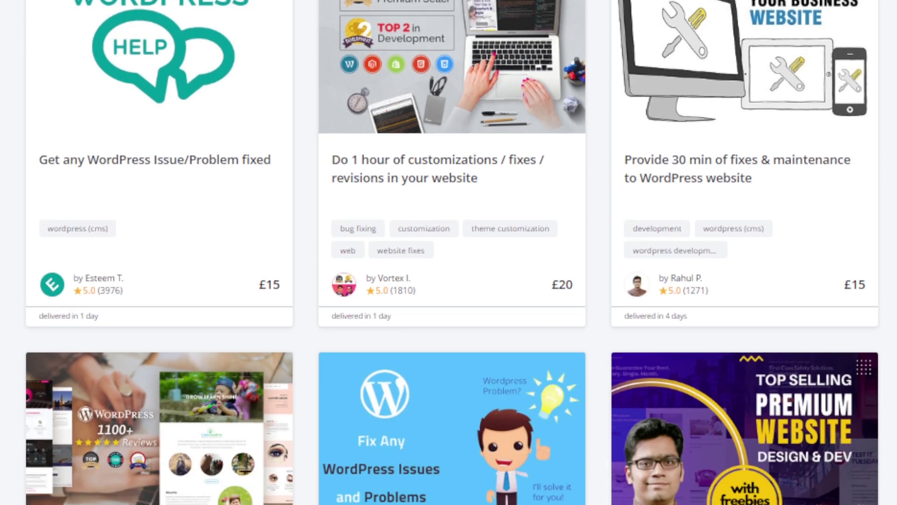
scroll(449, 252, "down", 2)
scroll(449, 252, "down", 1)
scroll(448, 253, "down", 1)
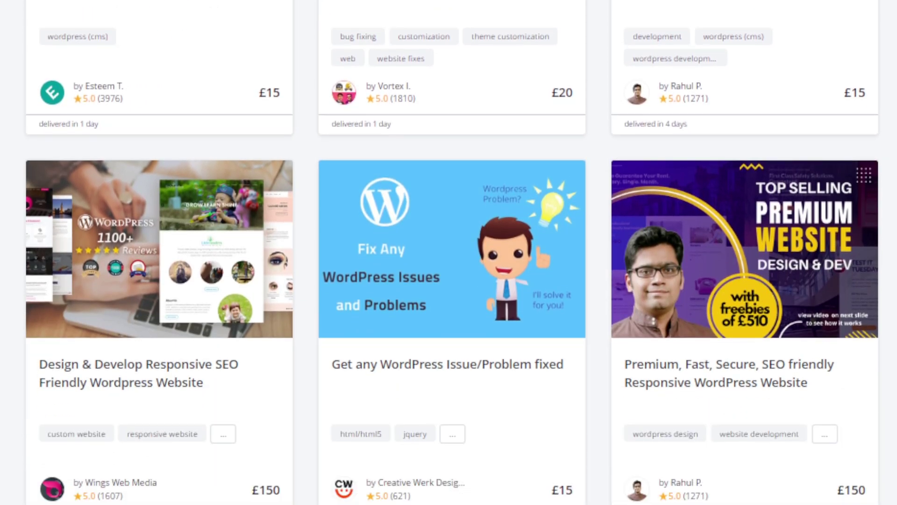
scroll(449, 252, "down", 2)
scroll(448, 252, "down", 2)
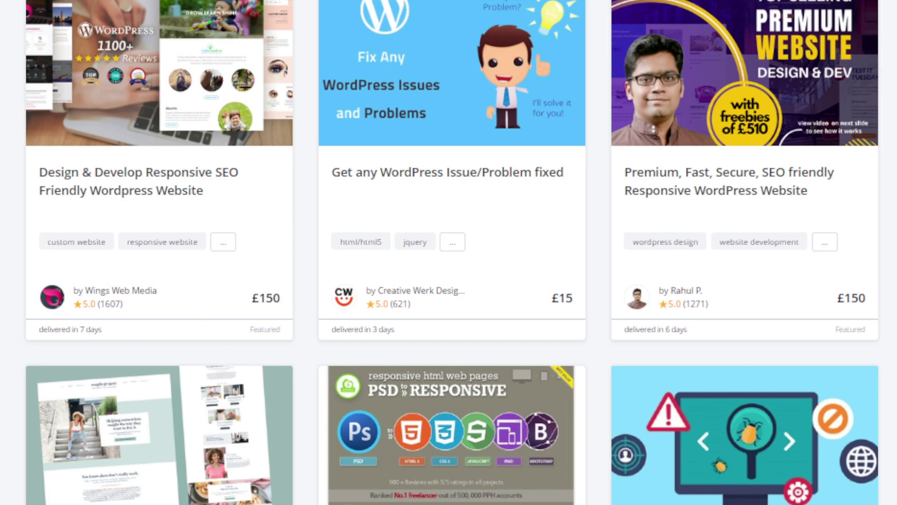
scroll(448, 252, "down", 2)
scroll(448, 252, "down", 2)
scroll(449, 252, "down", 1)
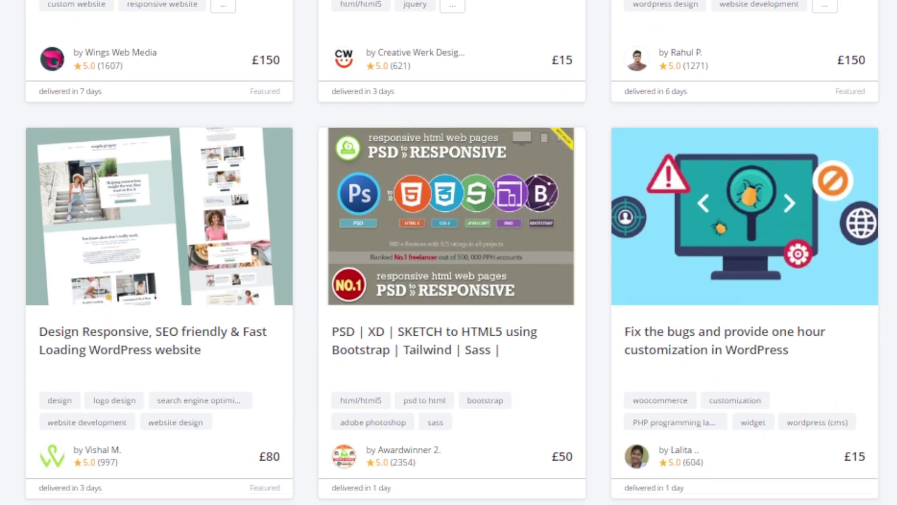
scroll(448, 252, "down", 1)
scroll(449, 252, "down", 2)
scroll(448, 252, "down", 1)
scroll(448, 252, "down", 2)
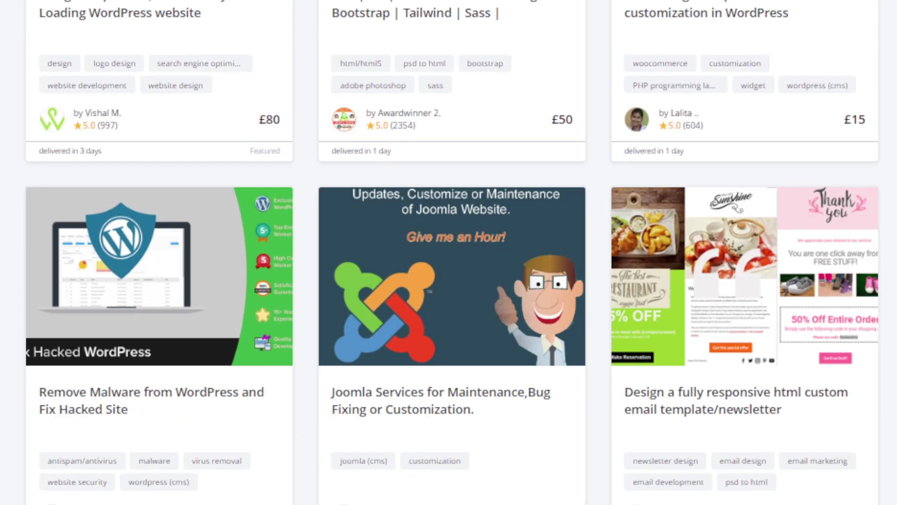